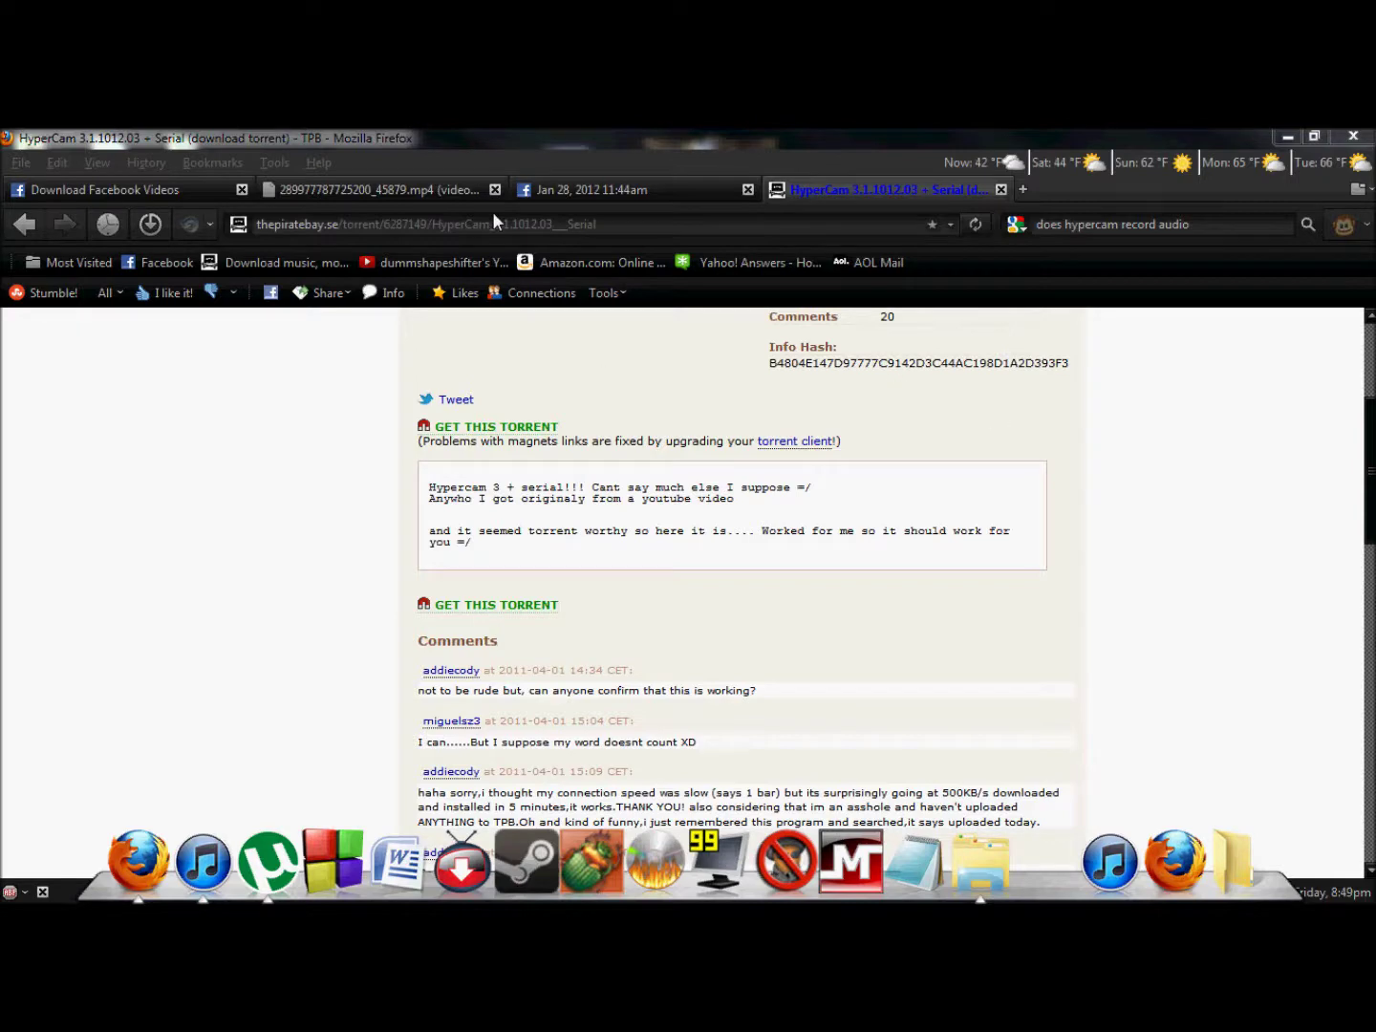
Step: Close the HyperCam torrent tab so the Jan 28 Facebook video tab is active
click(1002, 189)
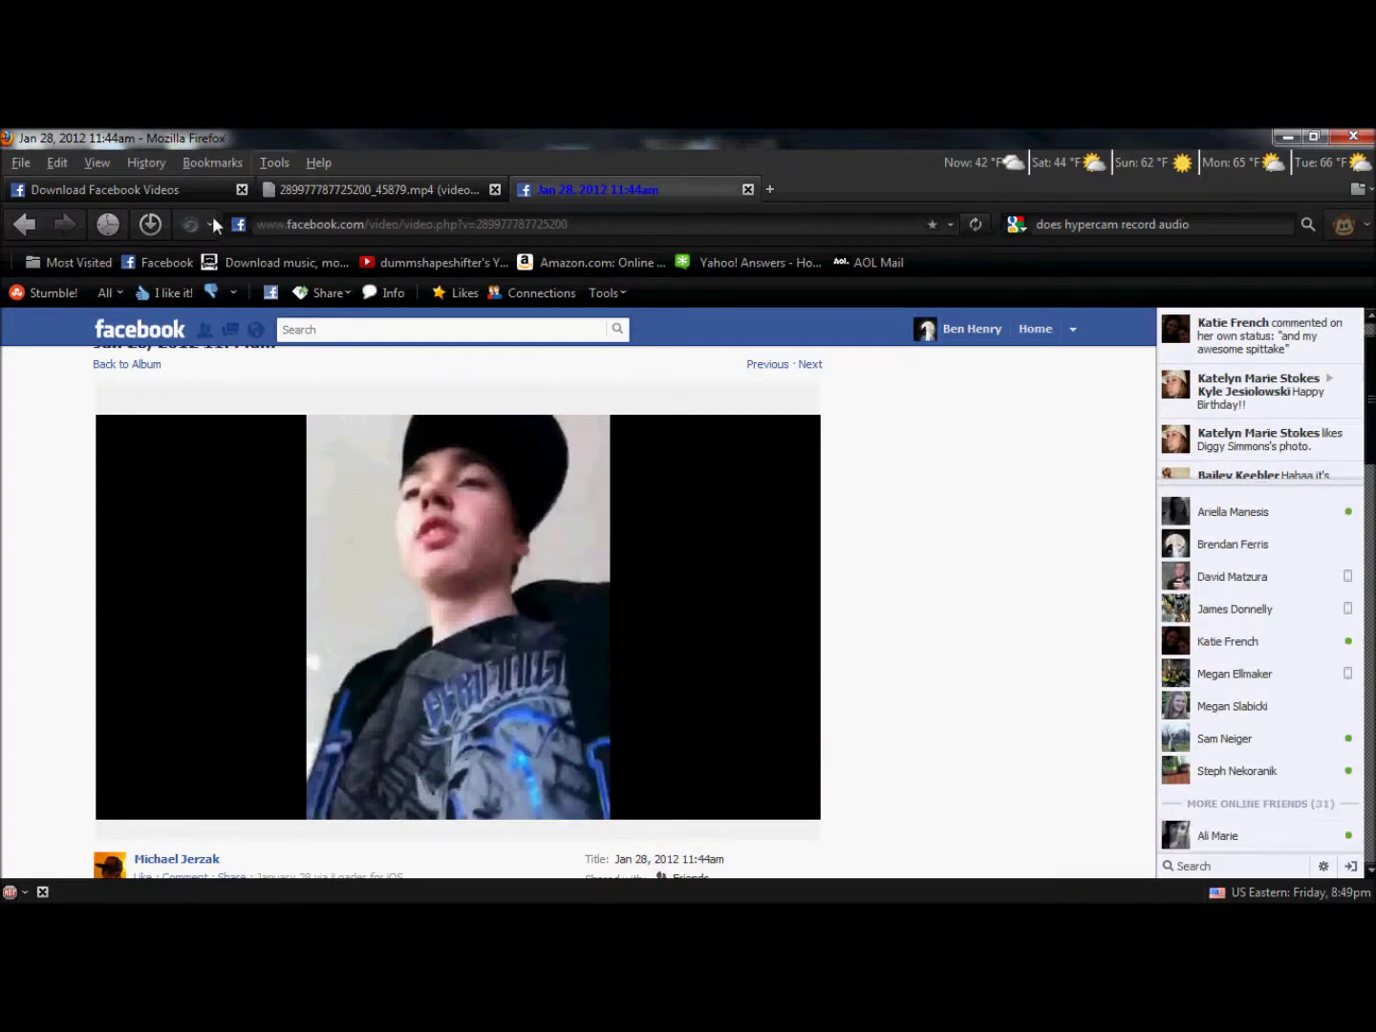
Step: Load facebookvideodown.com in a new tab and run its DOWNLOAD lookup
click(172, 189)
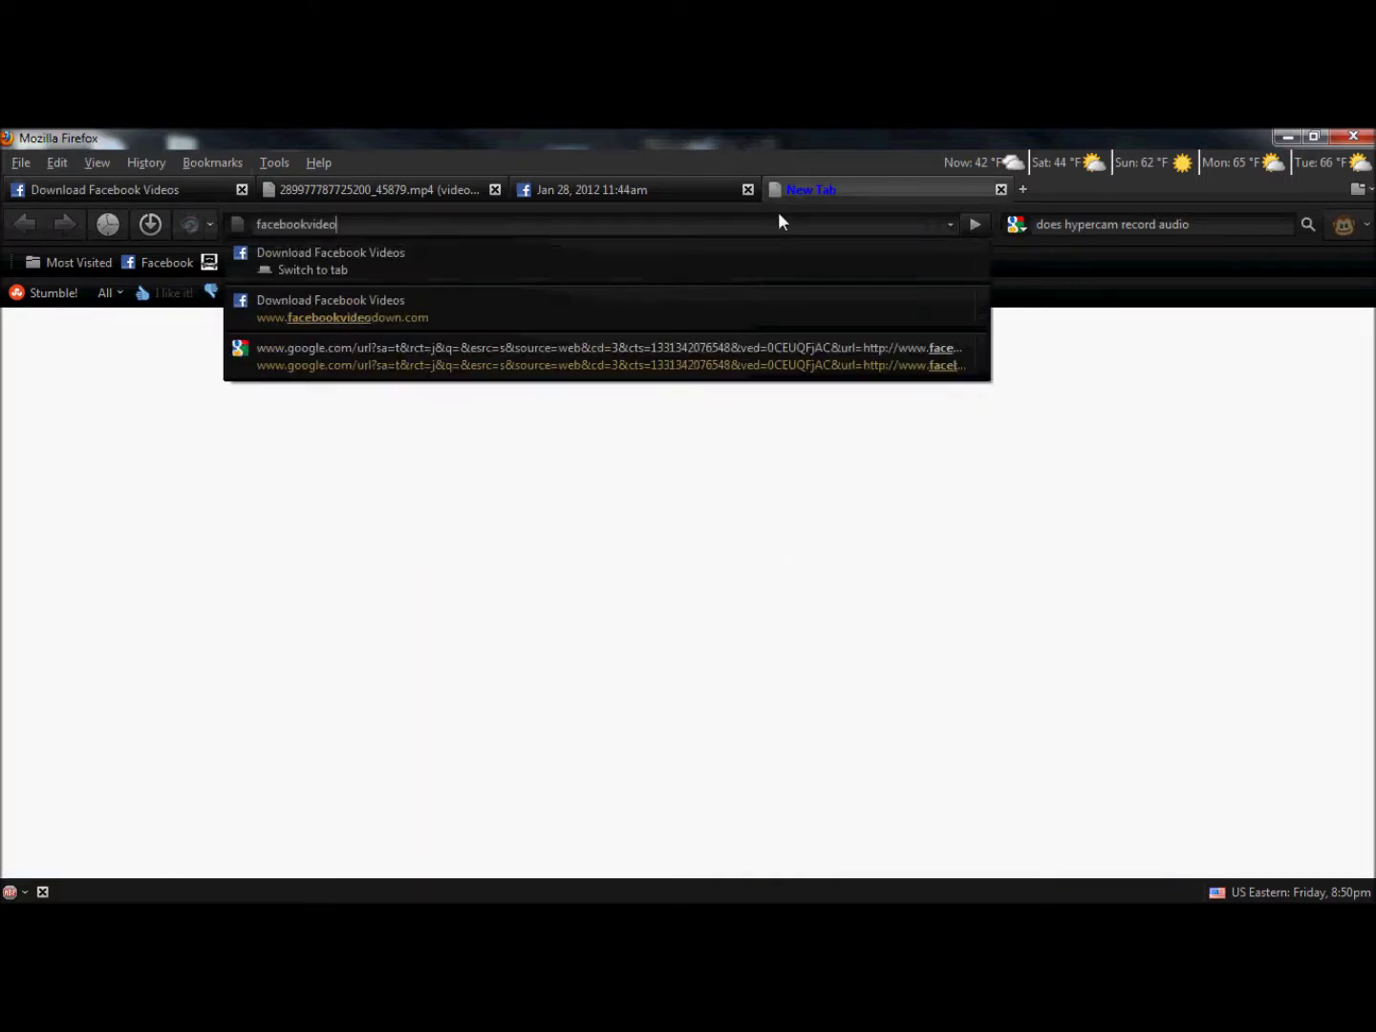
text(down.com)
key(Return)
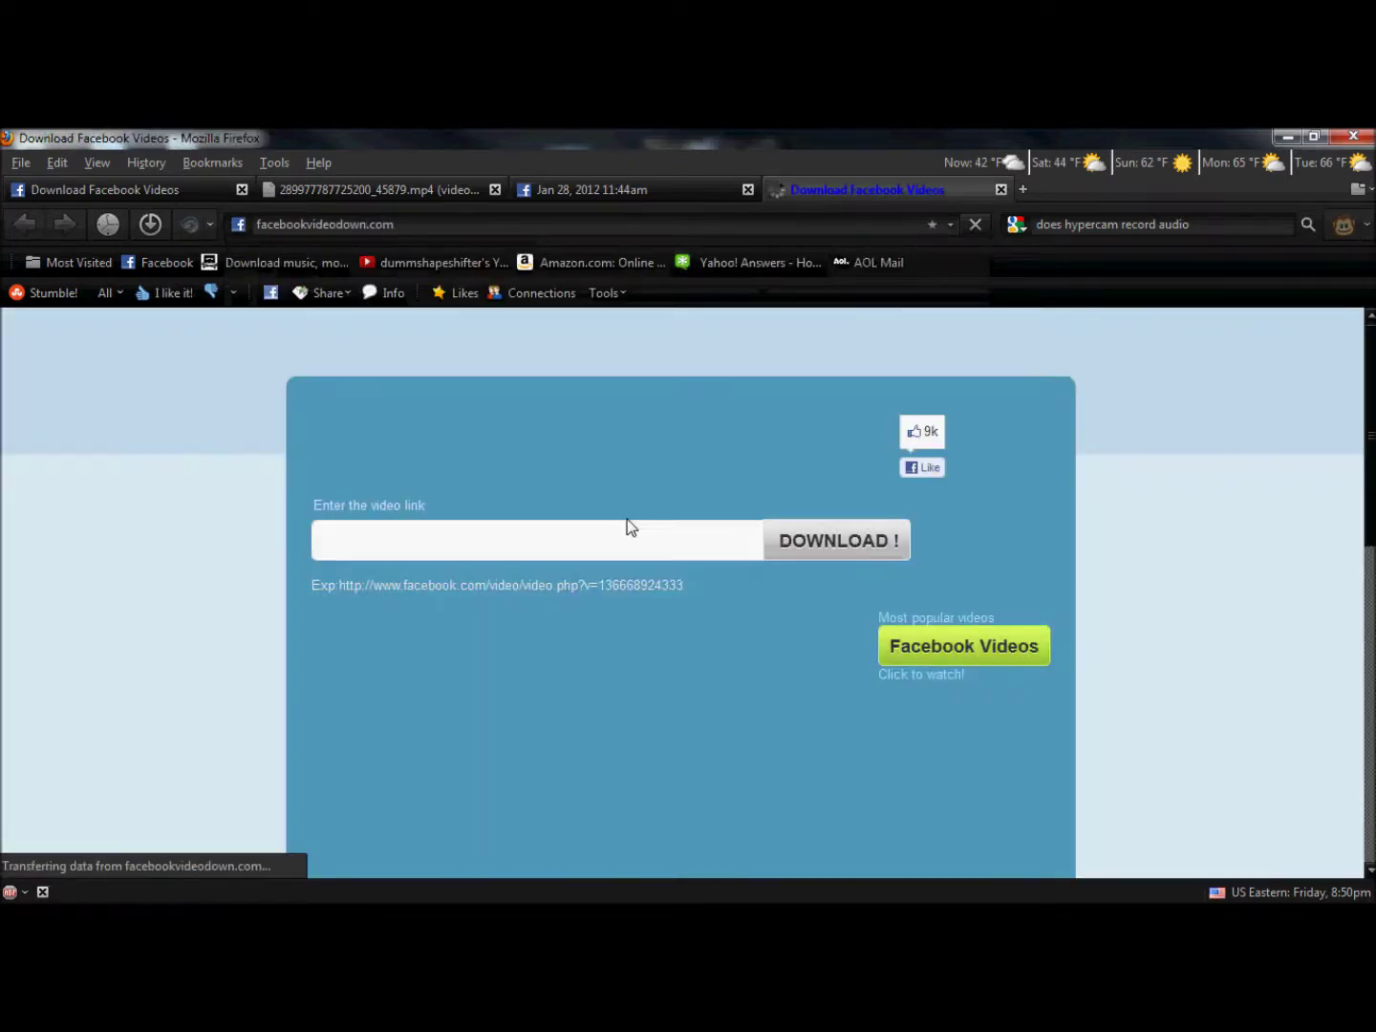
scroll(582, 533, down, 1)
scroll(583, 531, down, 5)
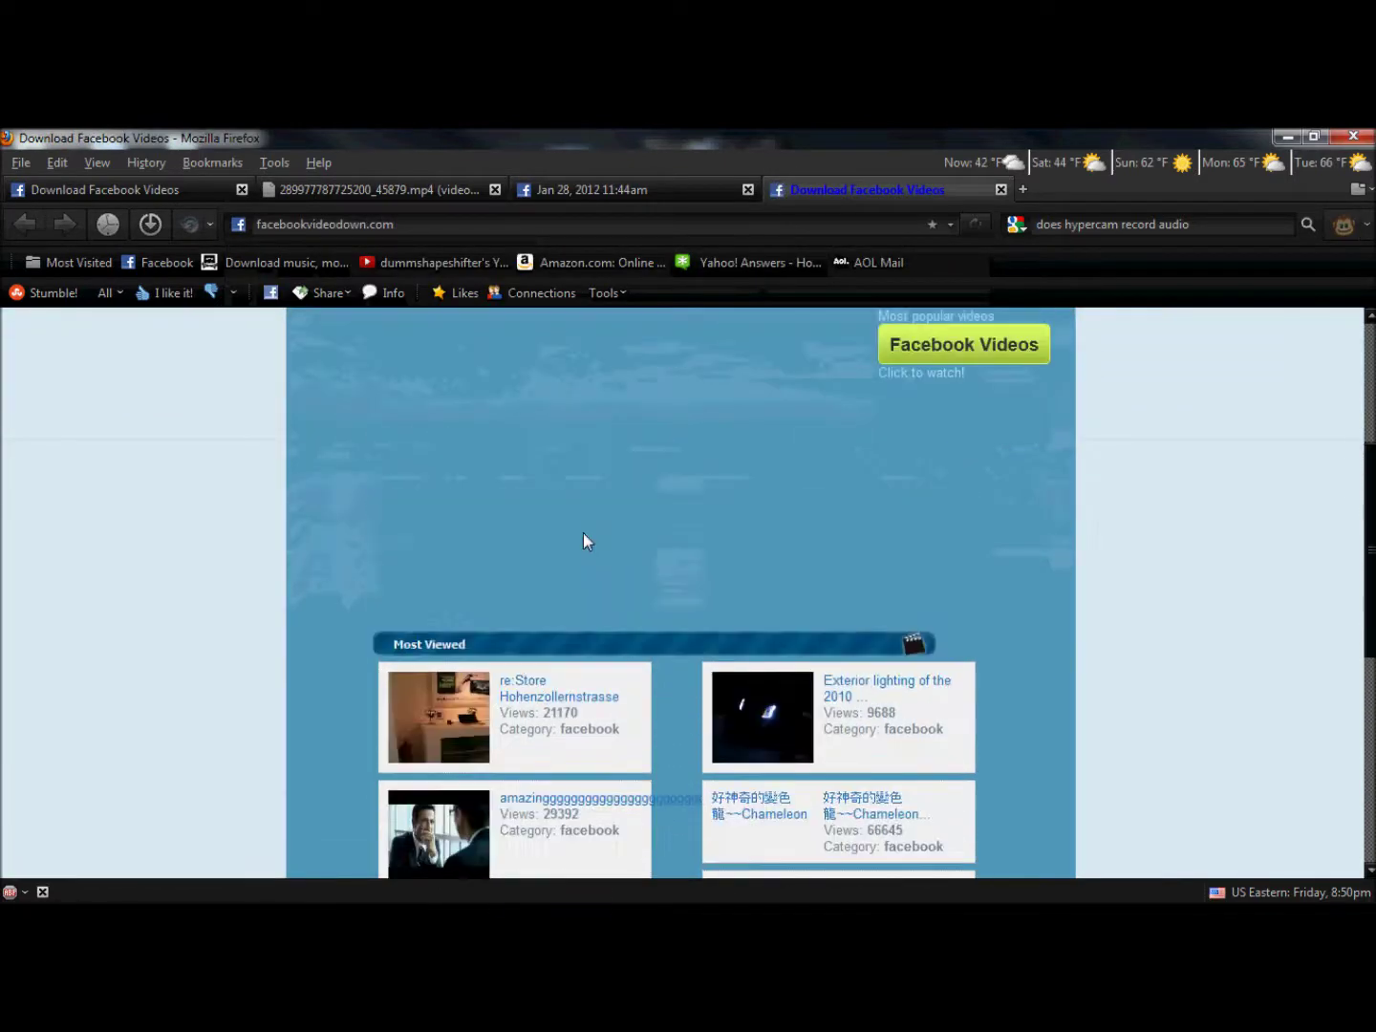
click(808, 552)
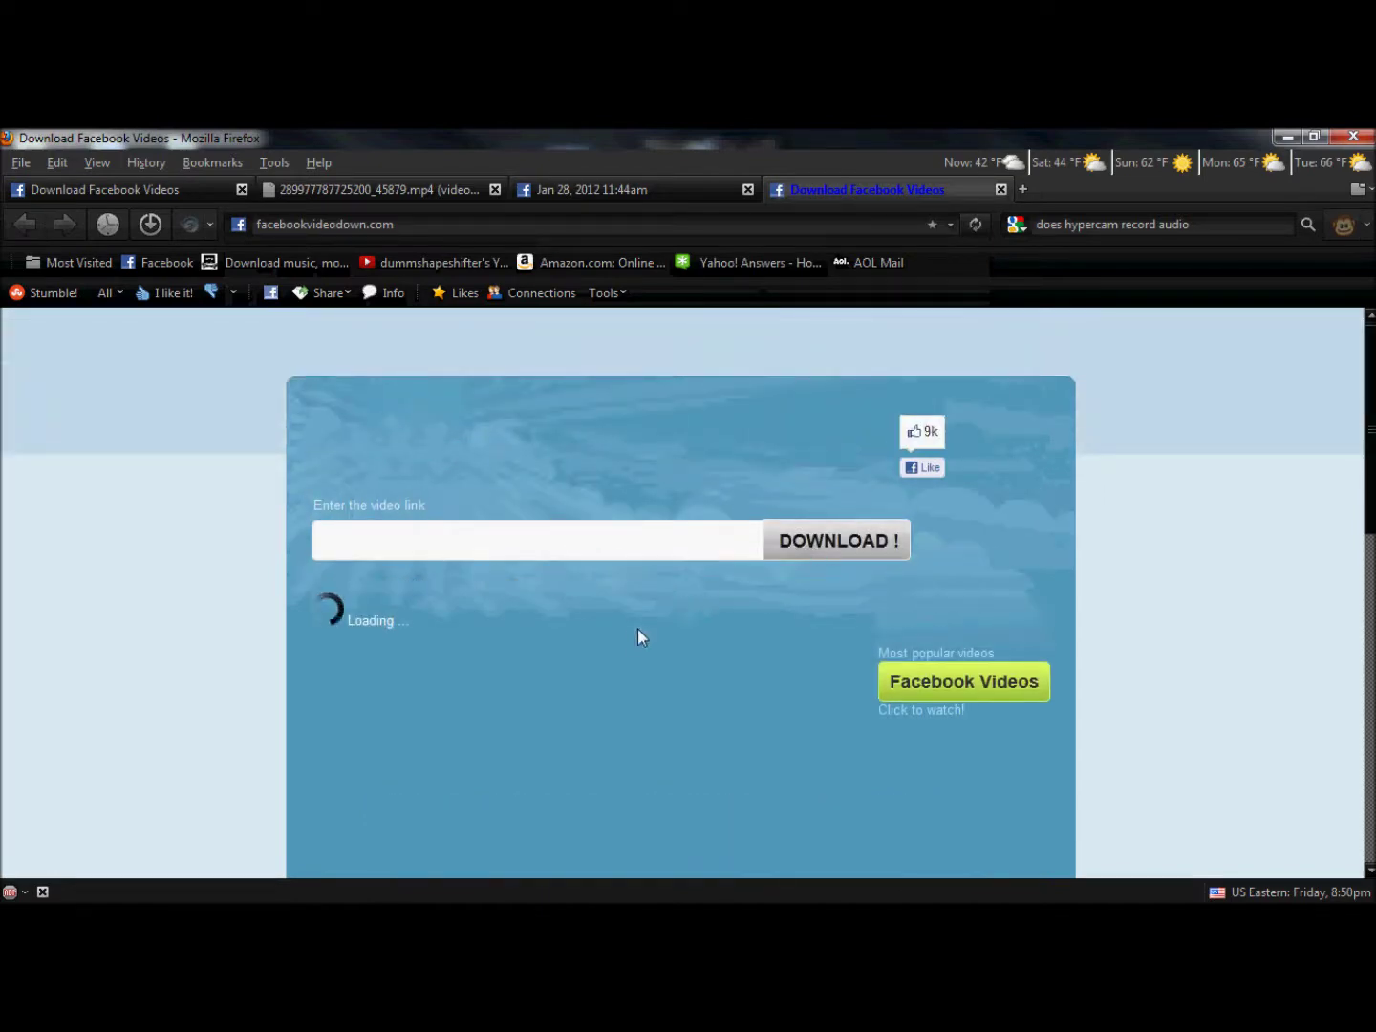
scroll(619, 642, down, 5)
scroll(616, 634, down, 2)
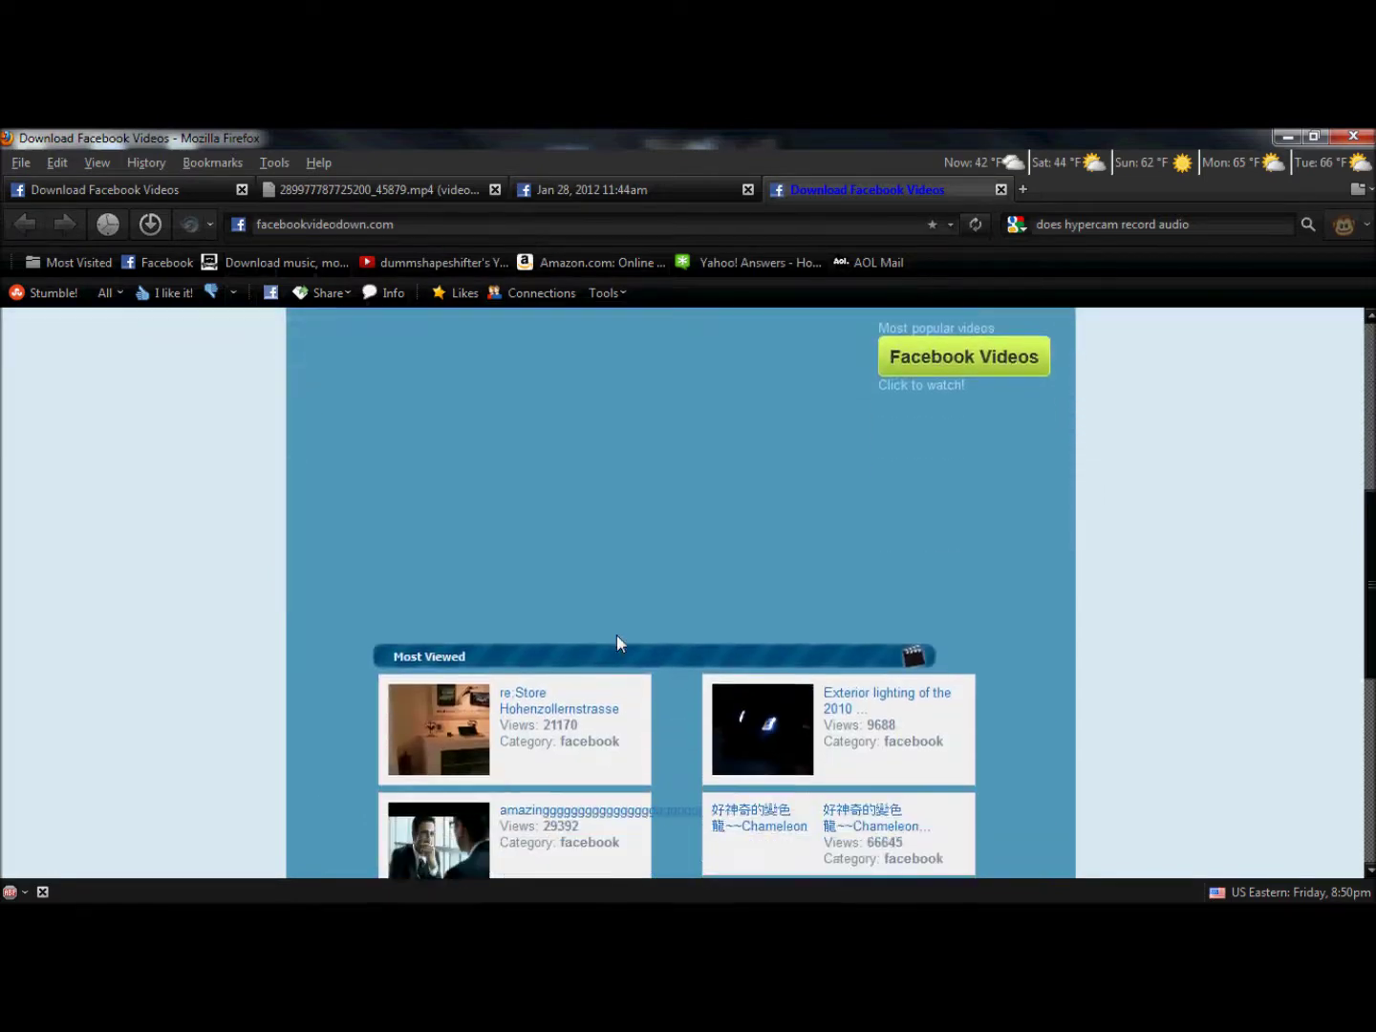
scroll(617, 634, up, 4)
scroll(621, 527, up, 2)
Step: Copy the Jan 28 Facebook video URL and submit it in the downloader's link field
click(134, 192)
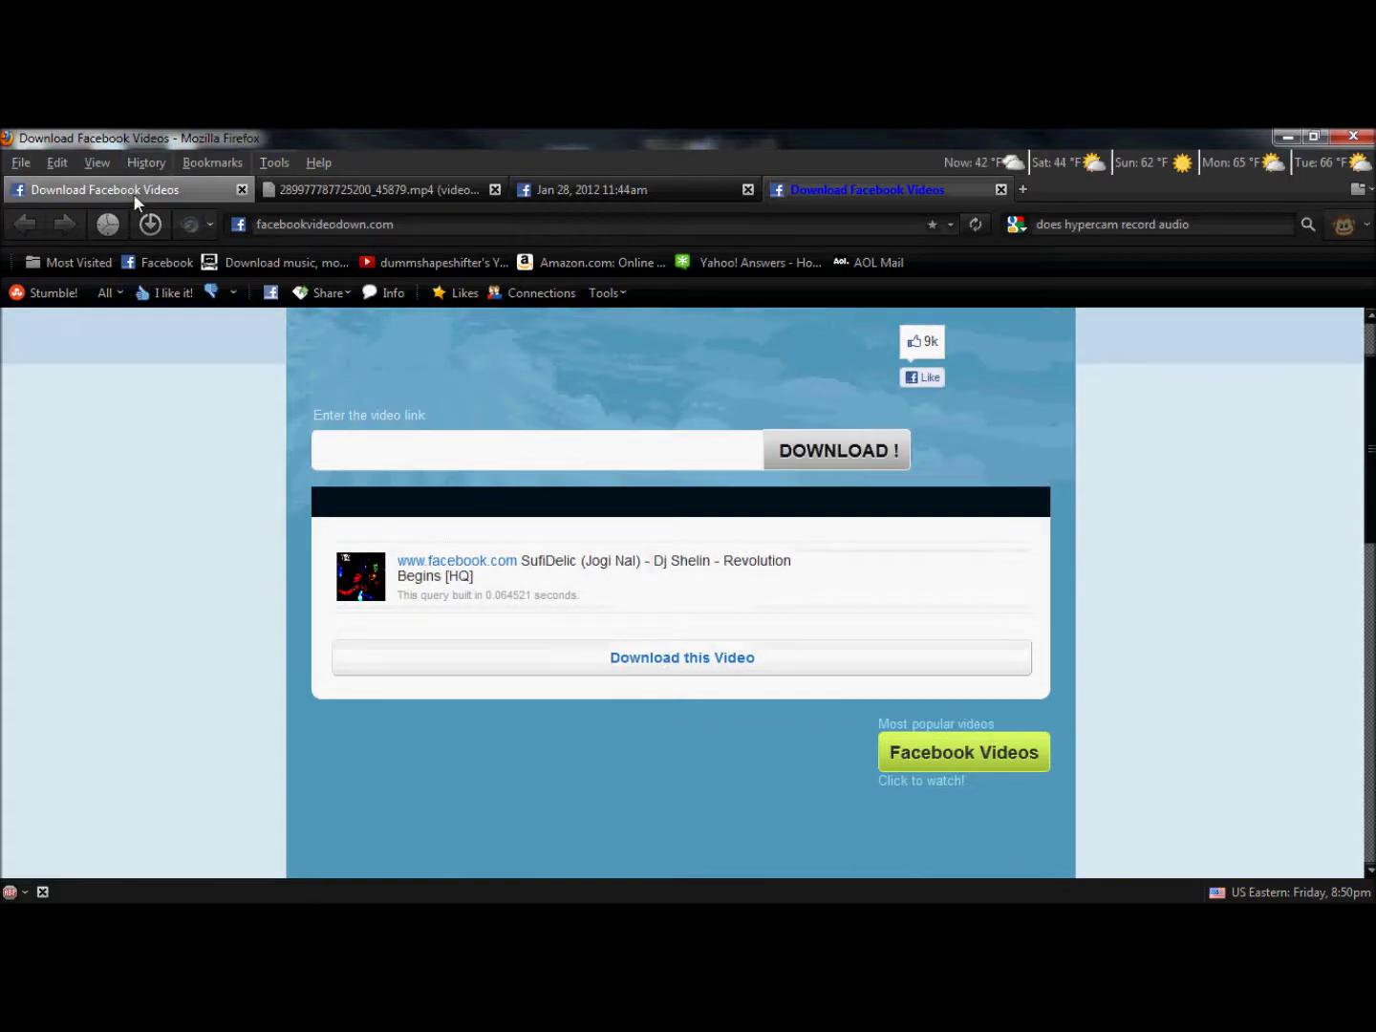
click(574, 196)
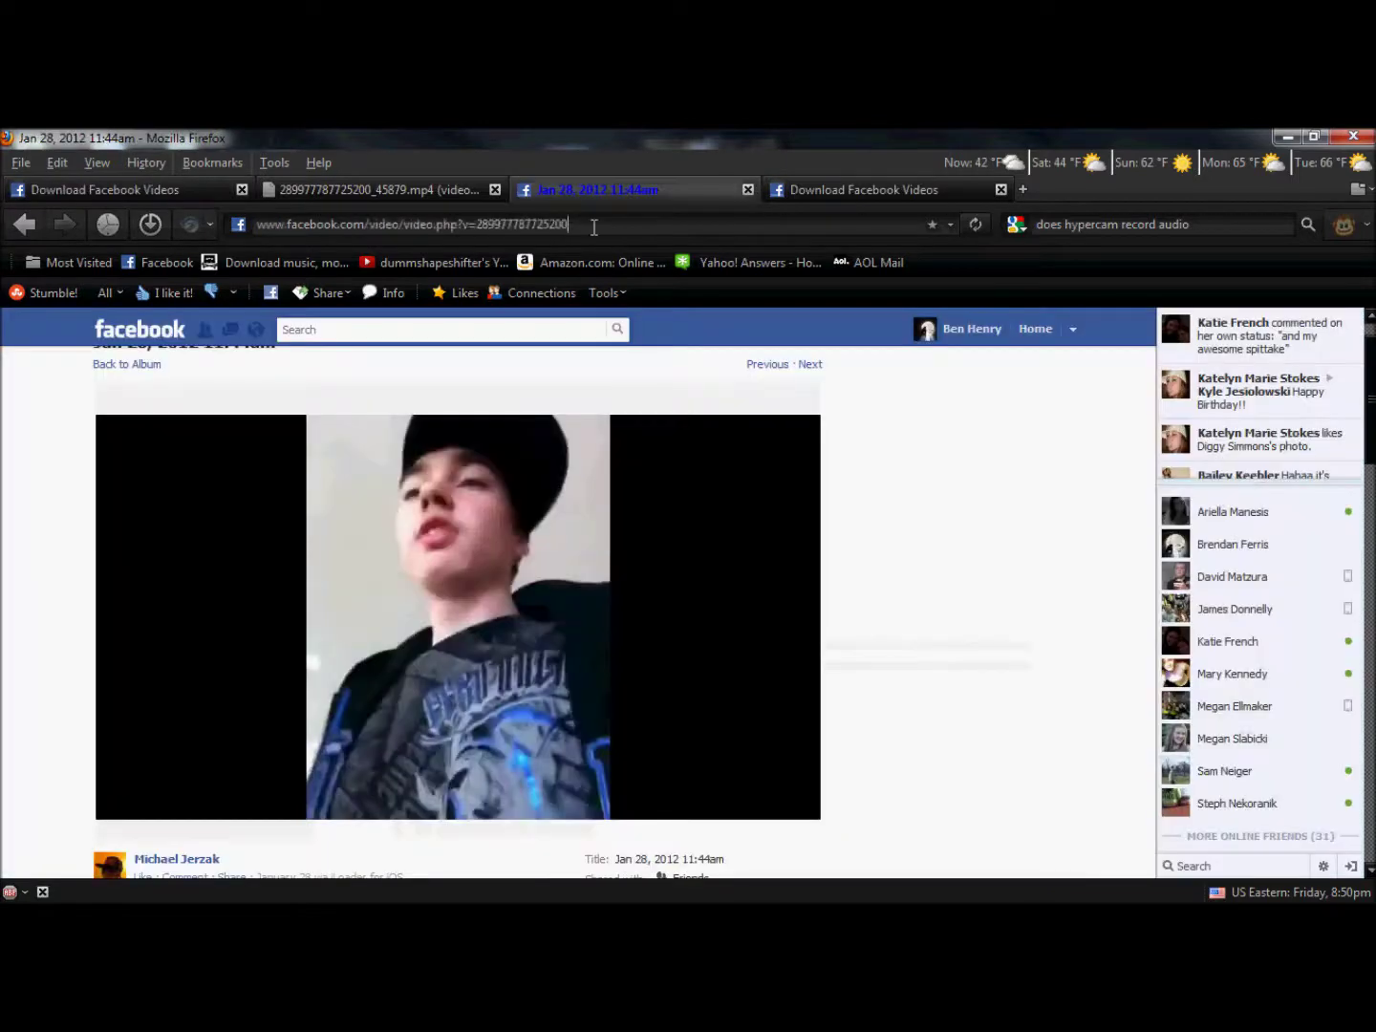
click(594, 229)
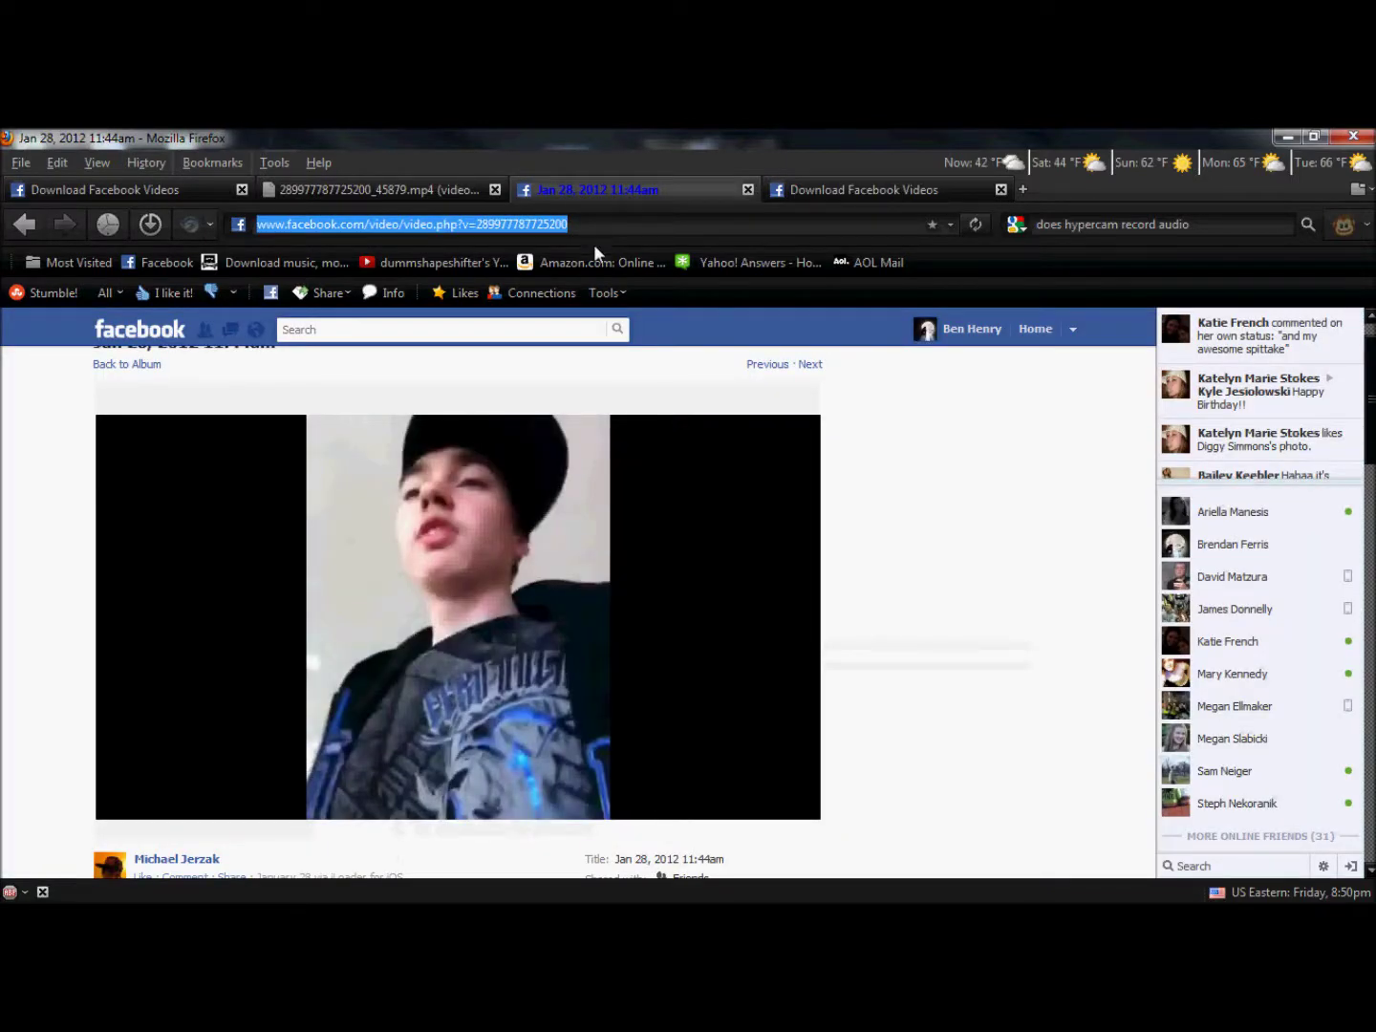
click(857, 192)
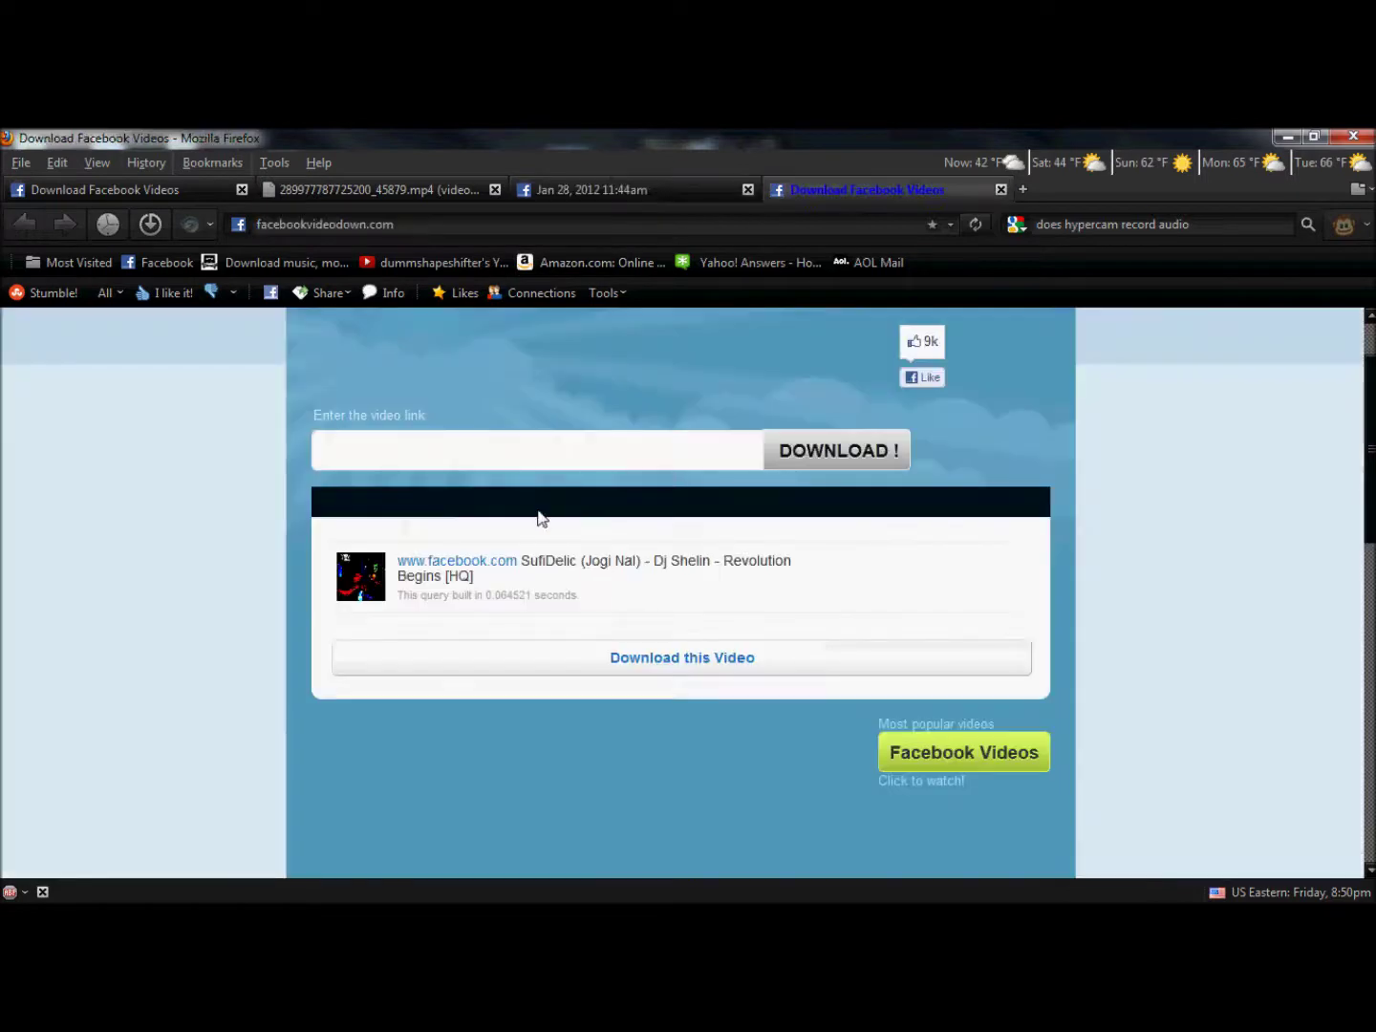
click(561, 461)
key(ctrl+v)
click(839, 457)
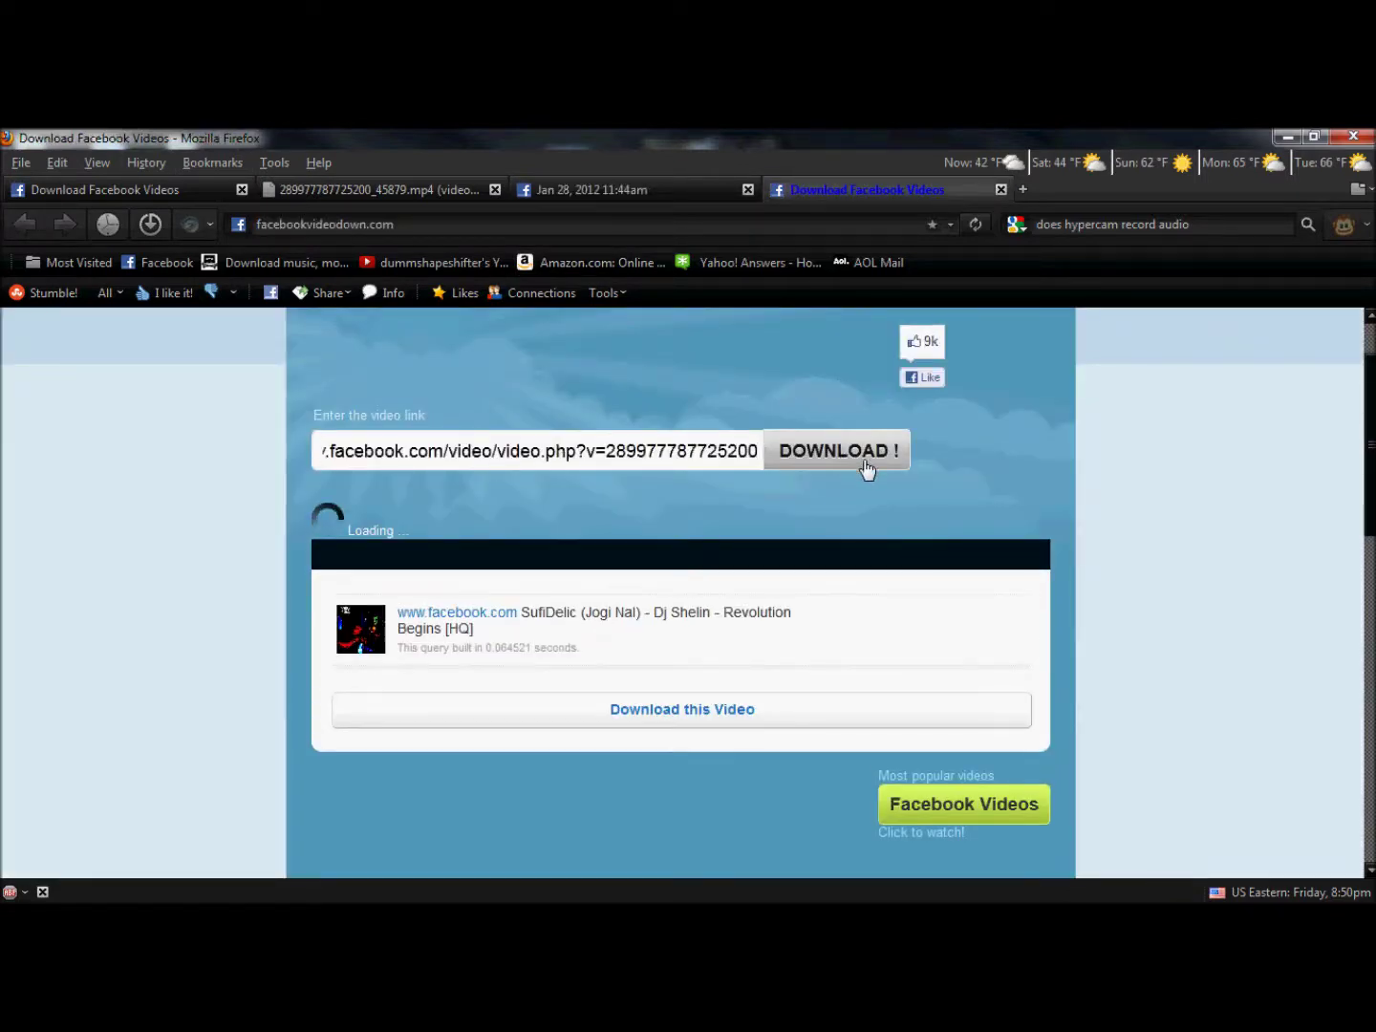
scroll(421, 577, down, 3)
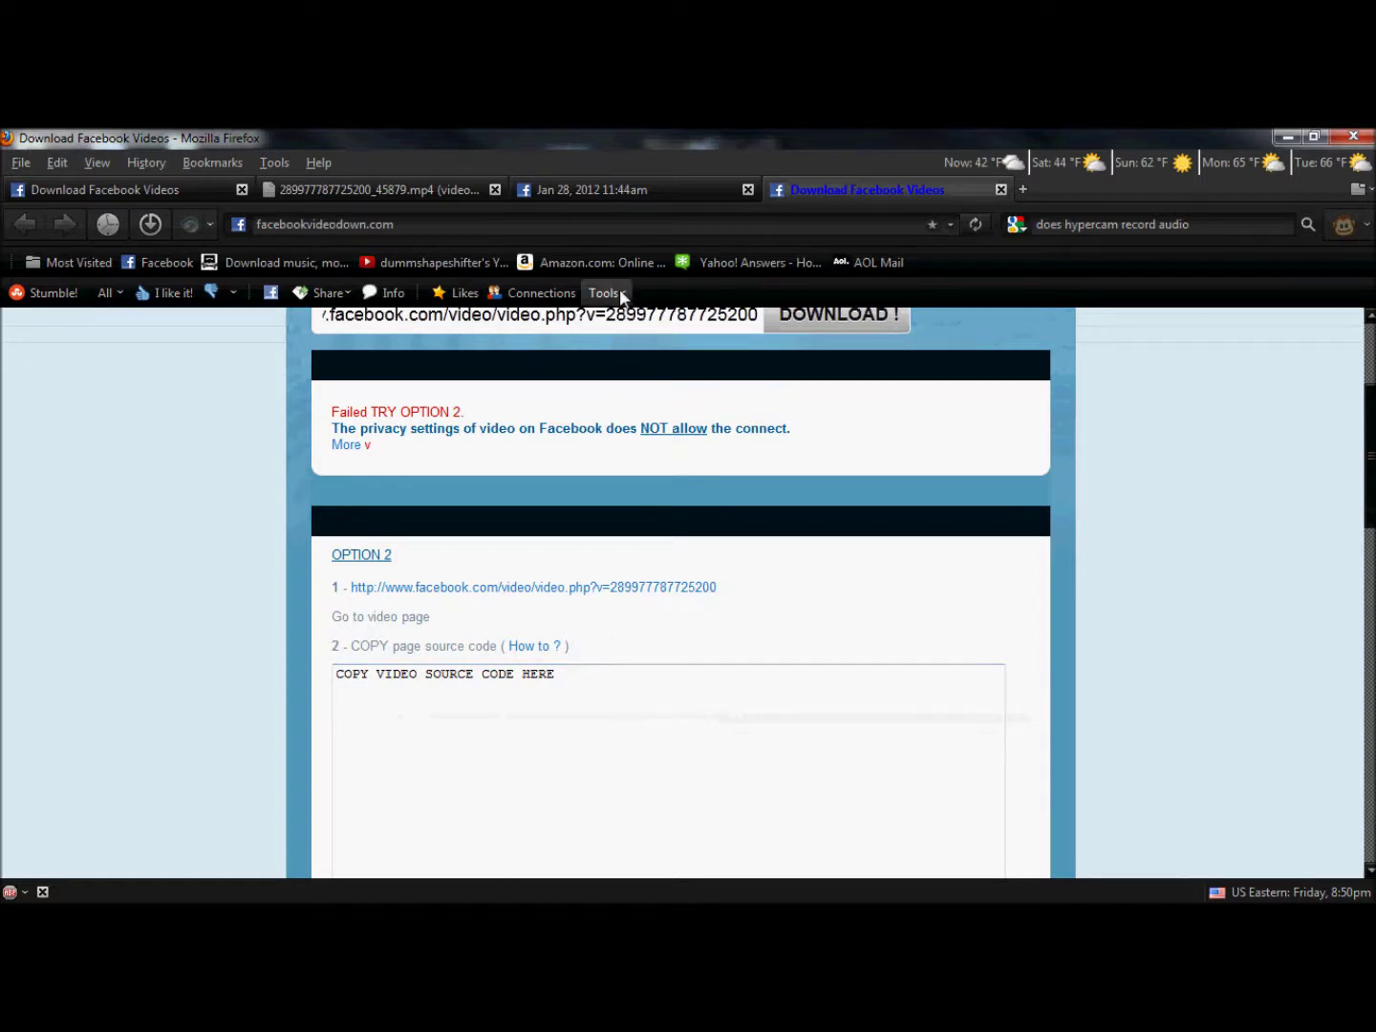
Step: Open View Page Source for the Facebook video page and centre its window
click(640, 189)
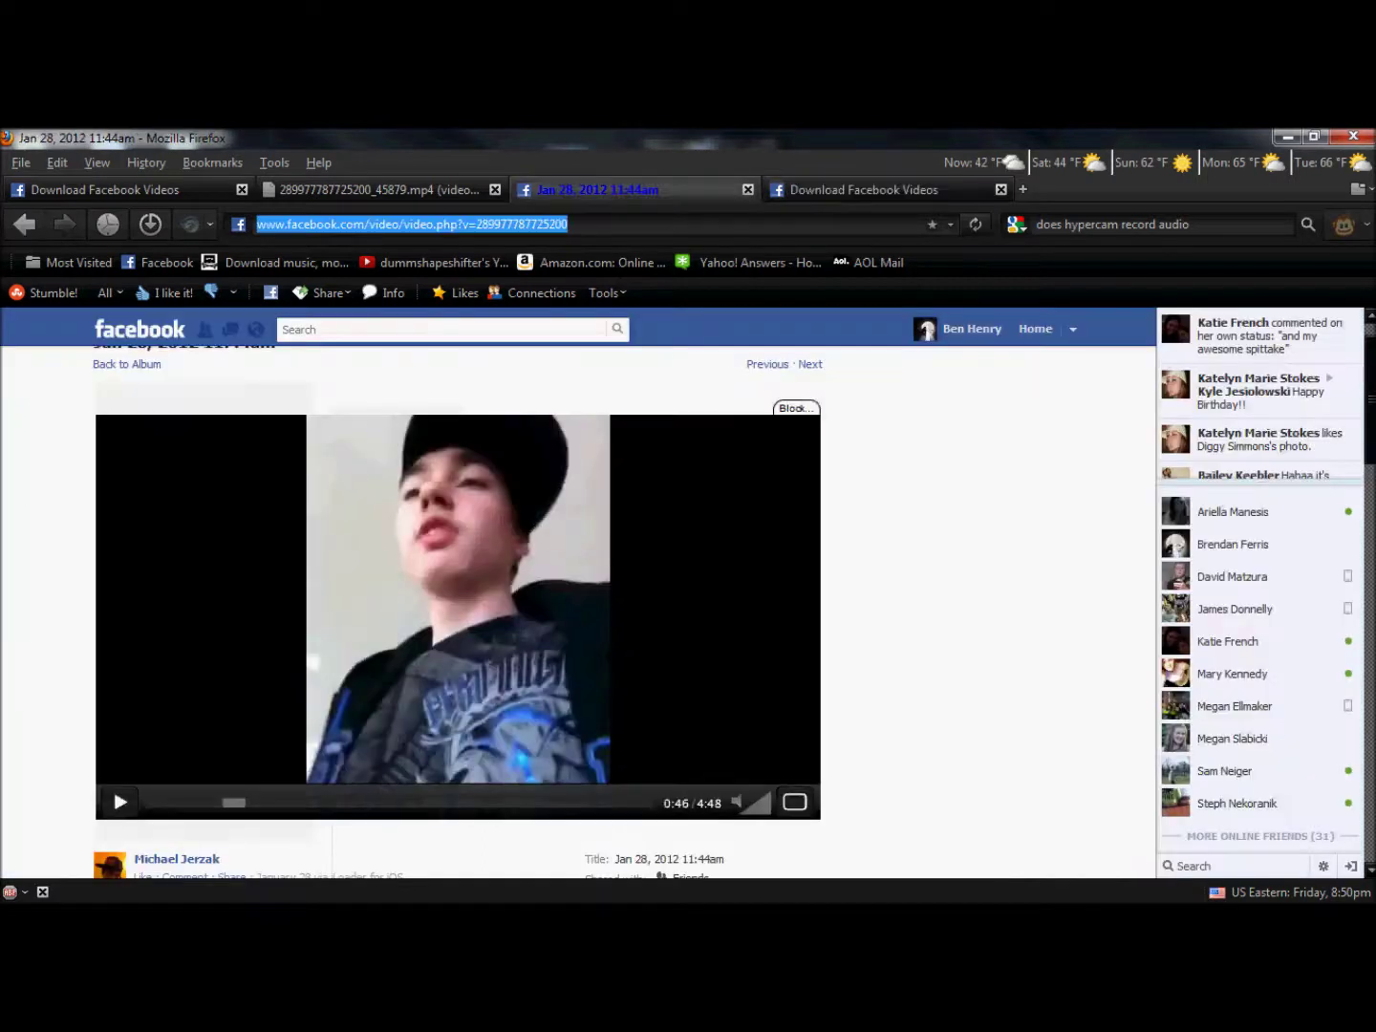
right_click(53, 475)
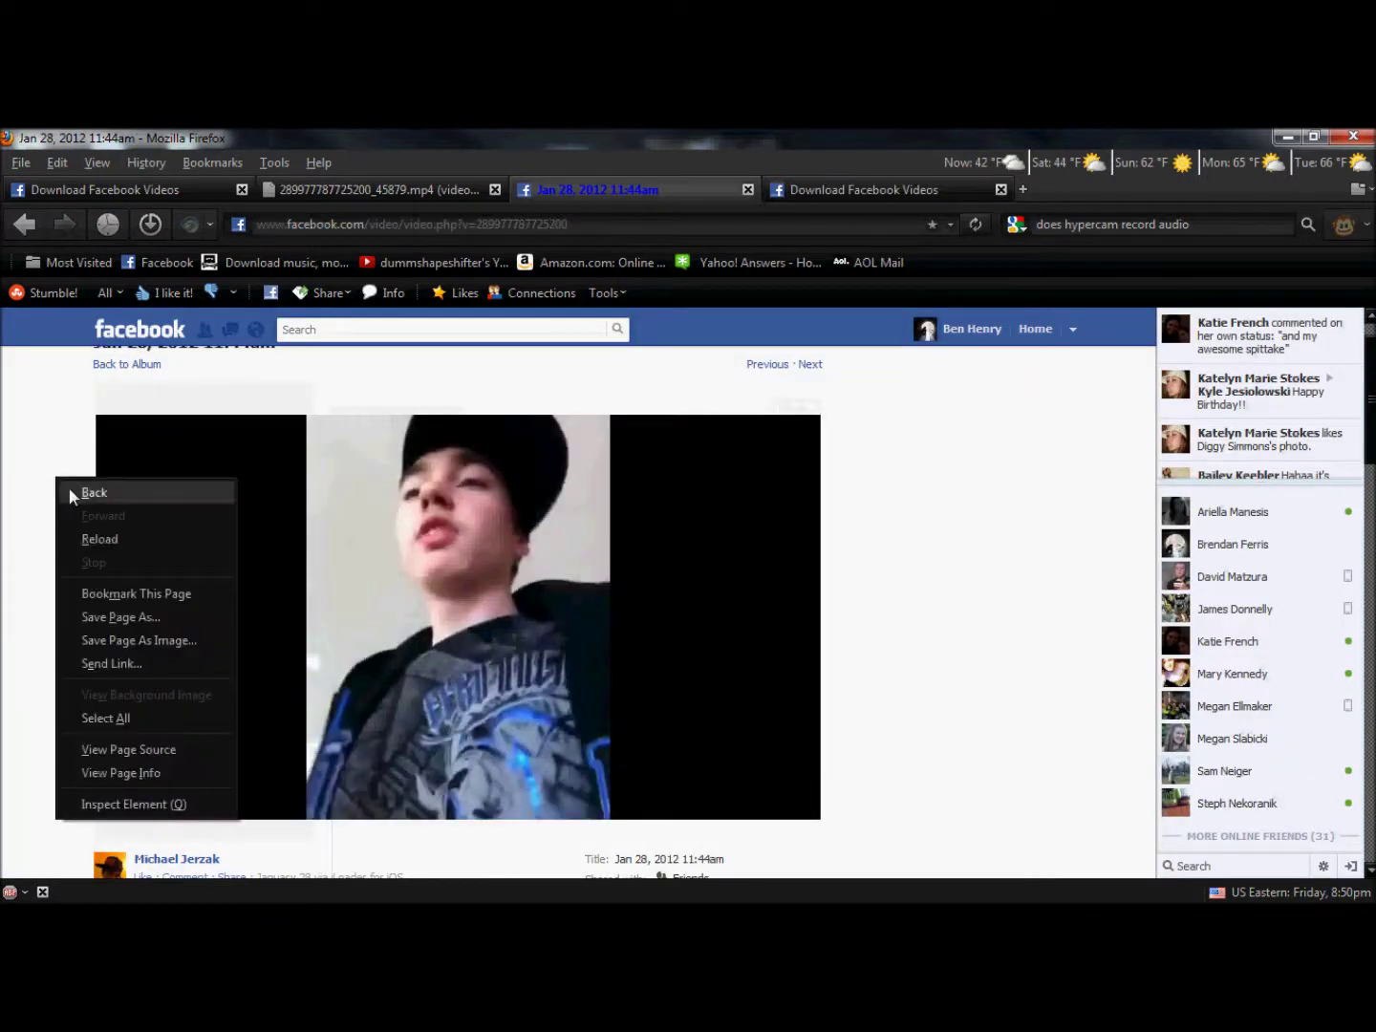
click(149, 753)
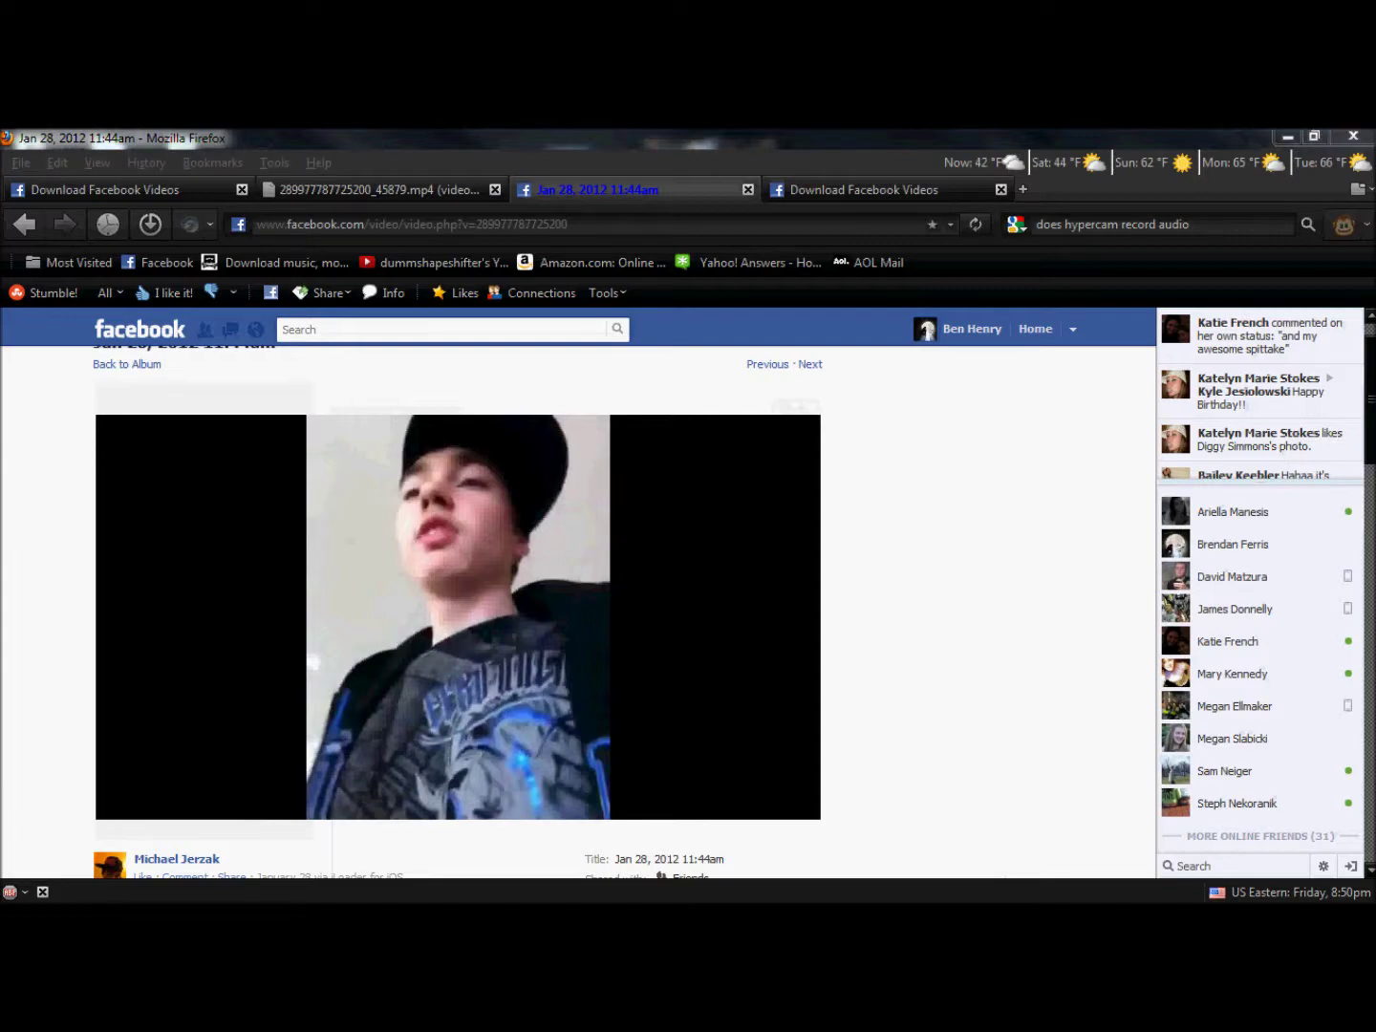
drag(177, 297, 727, 322)
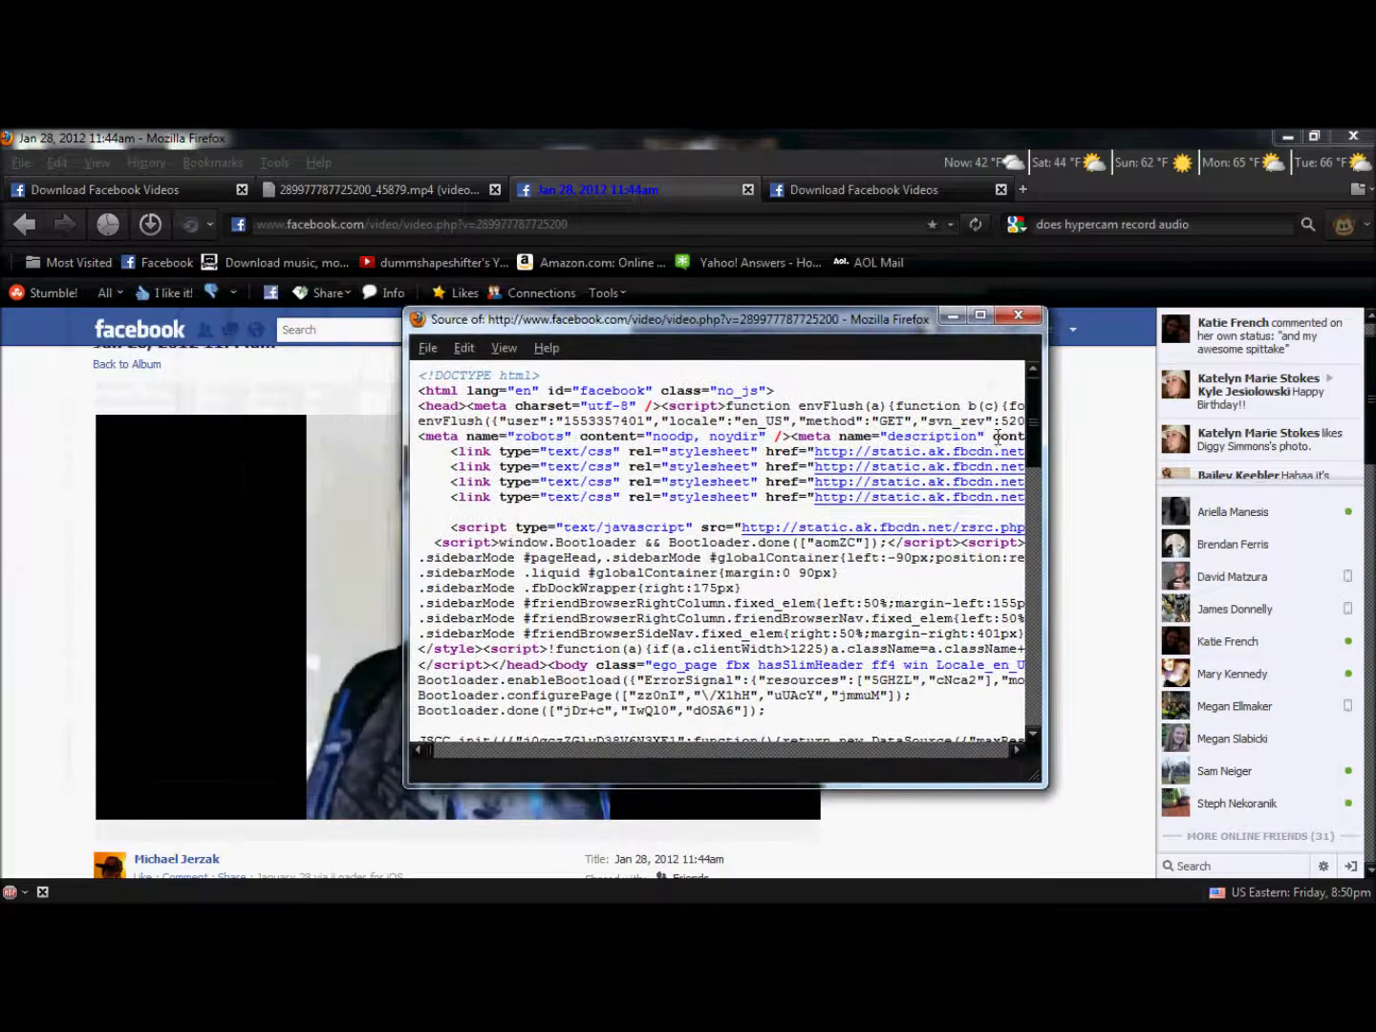
scroll(1030, 451, down, 10)
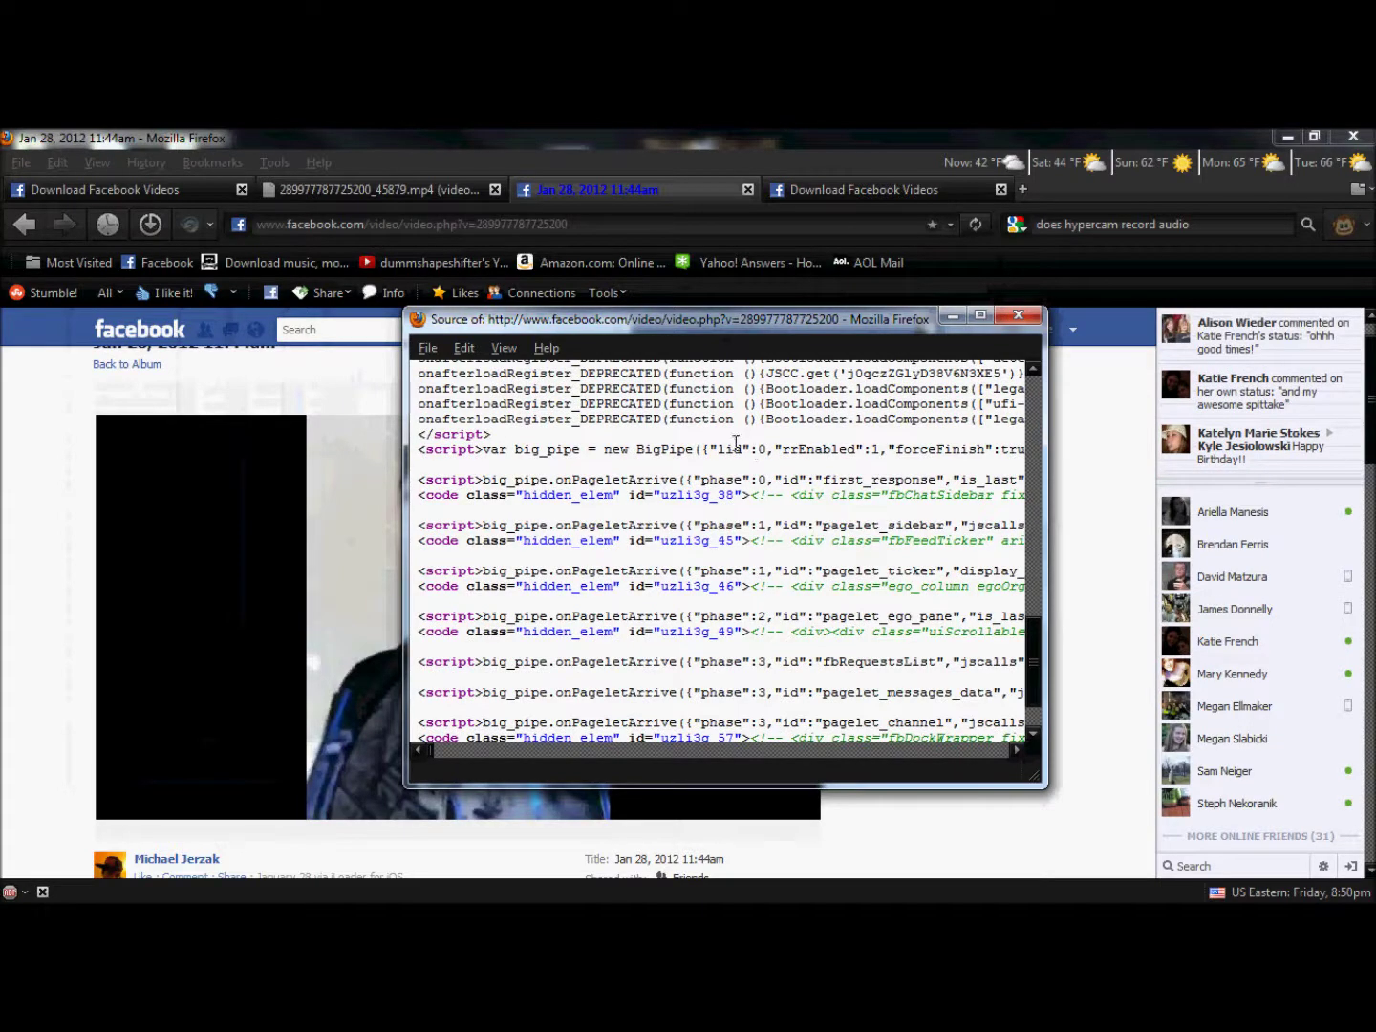
right_click(57, 505)
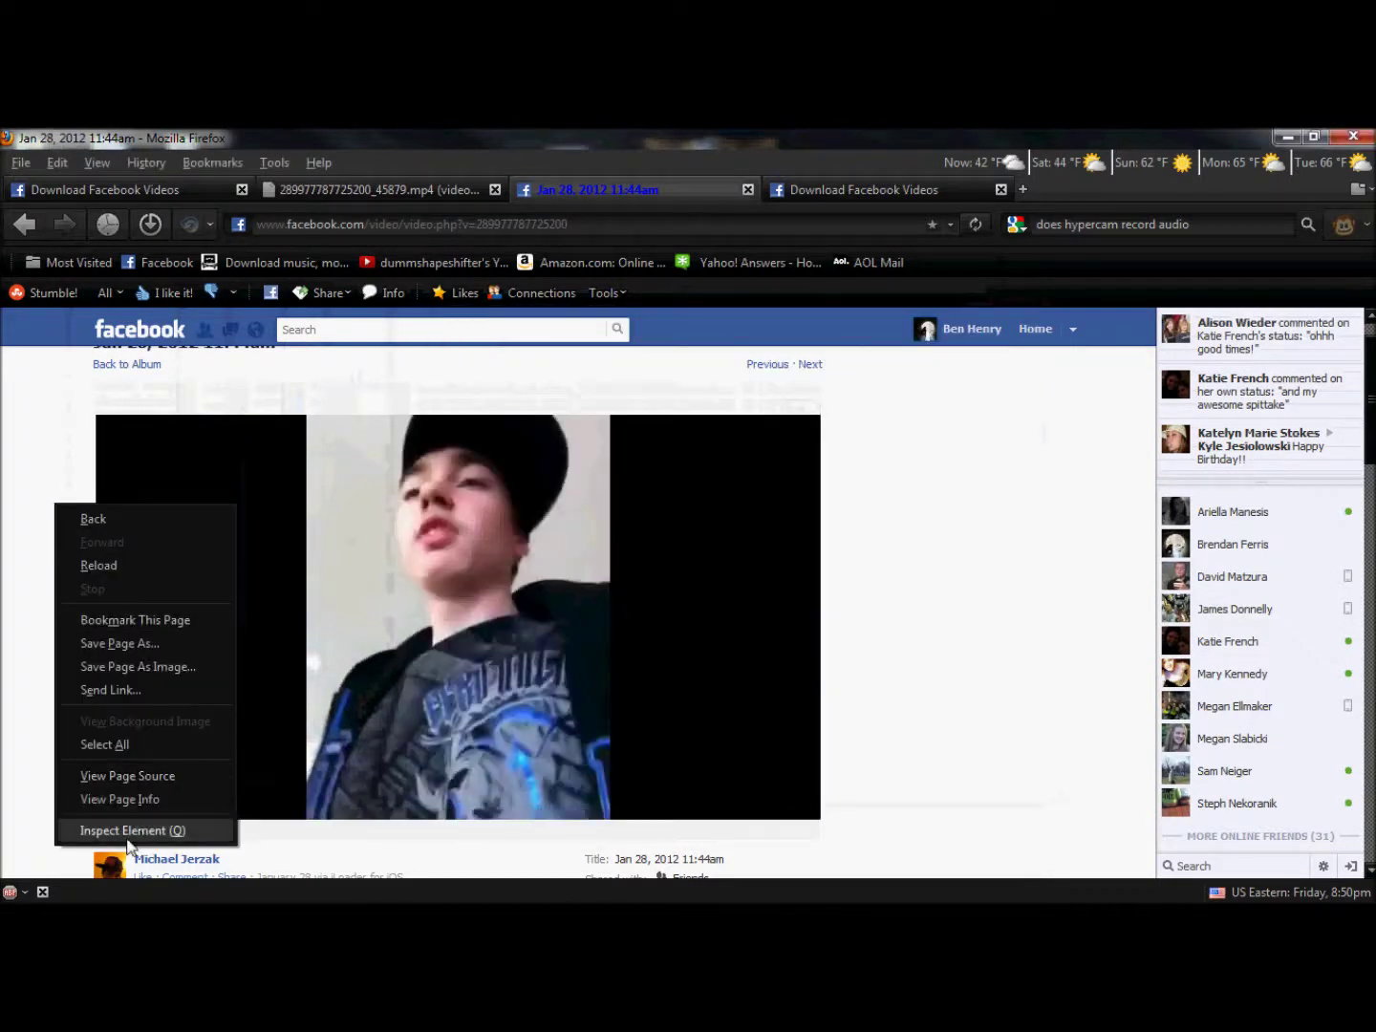
click(47, 392)
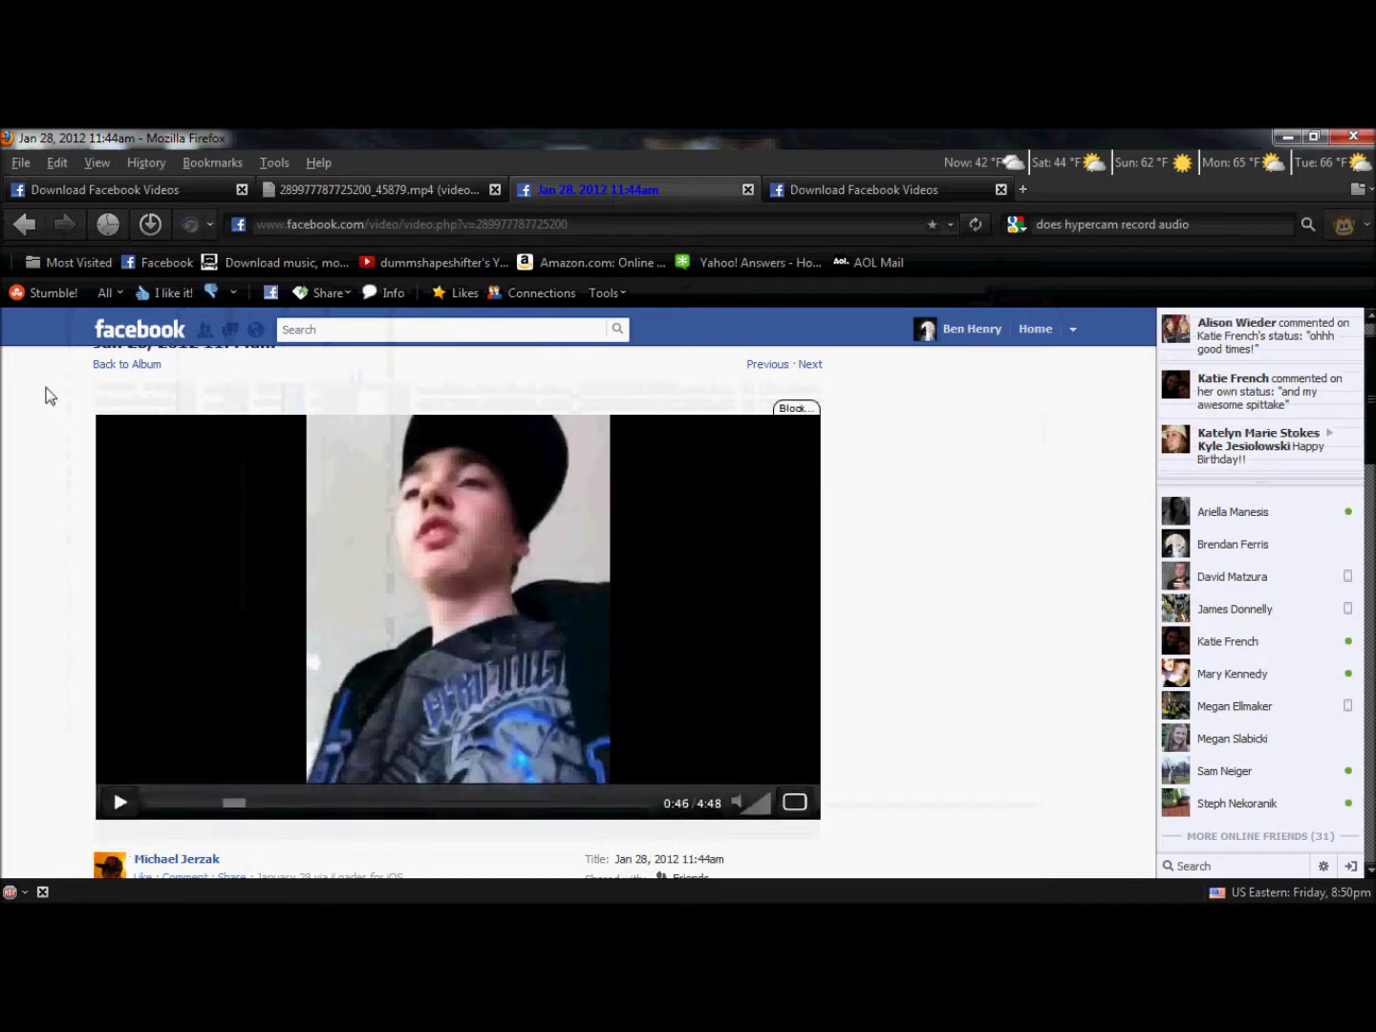
Step: Select the entire Facebook page source and bring up the .mp4 video tab
click(841, 189)
click(699, 190)
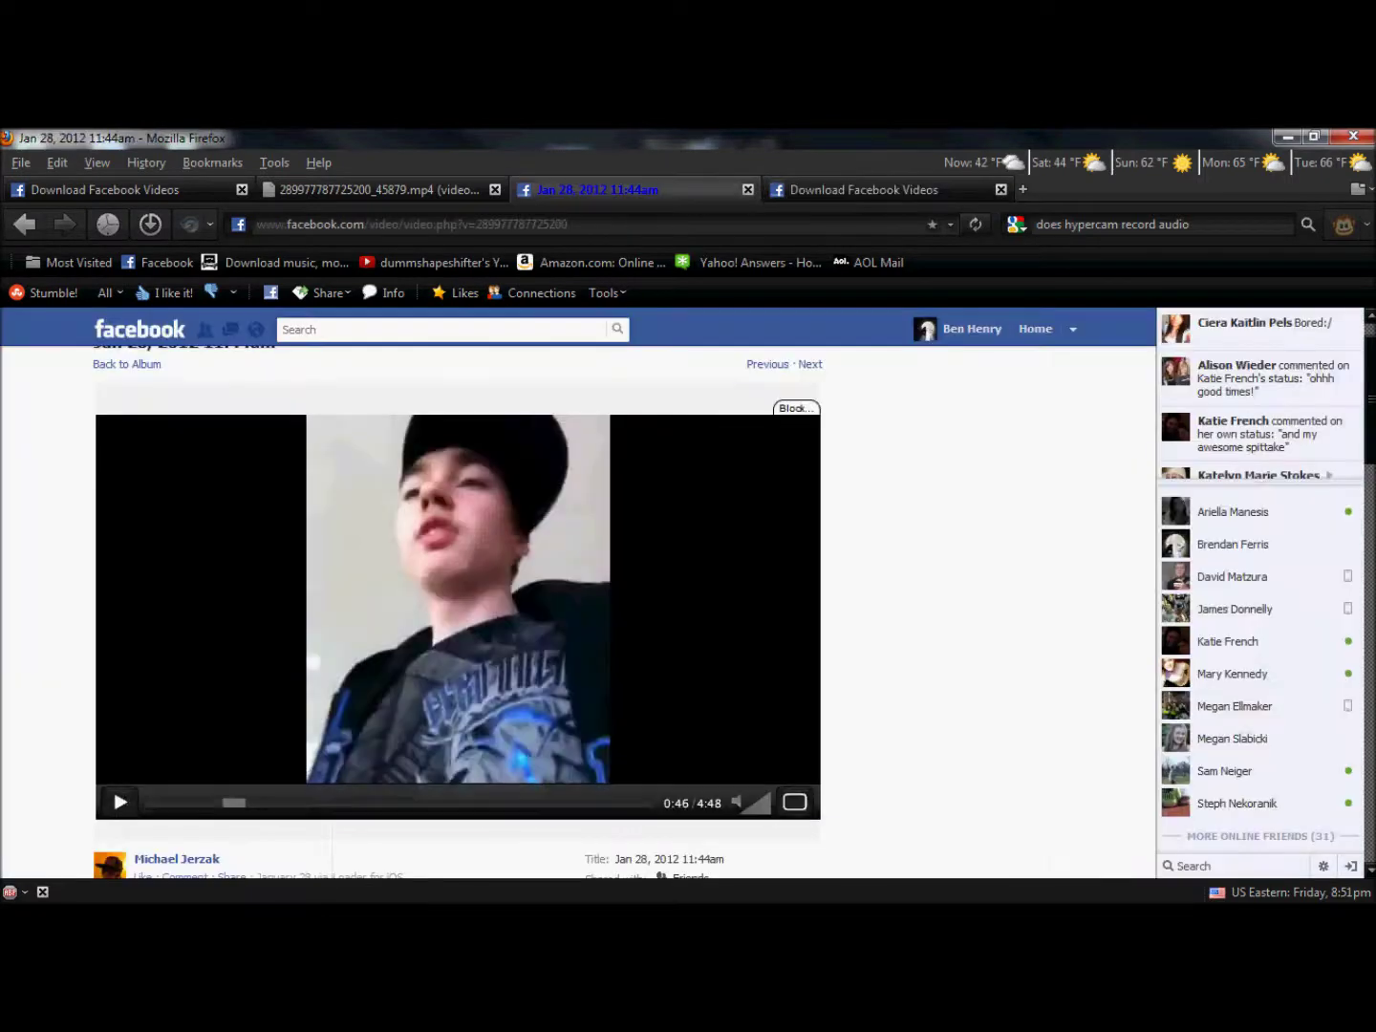
click(1266, 857)
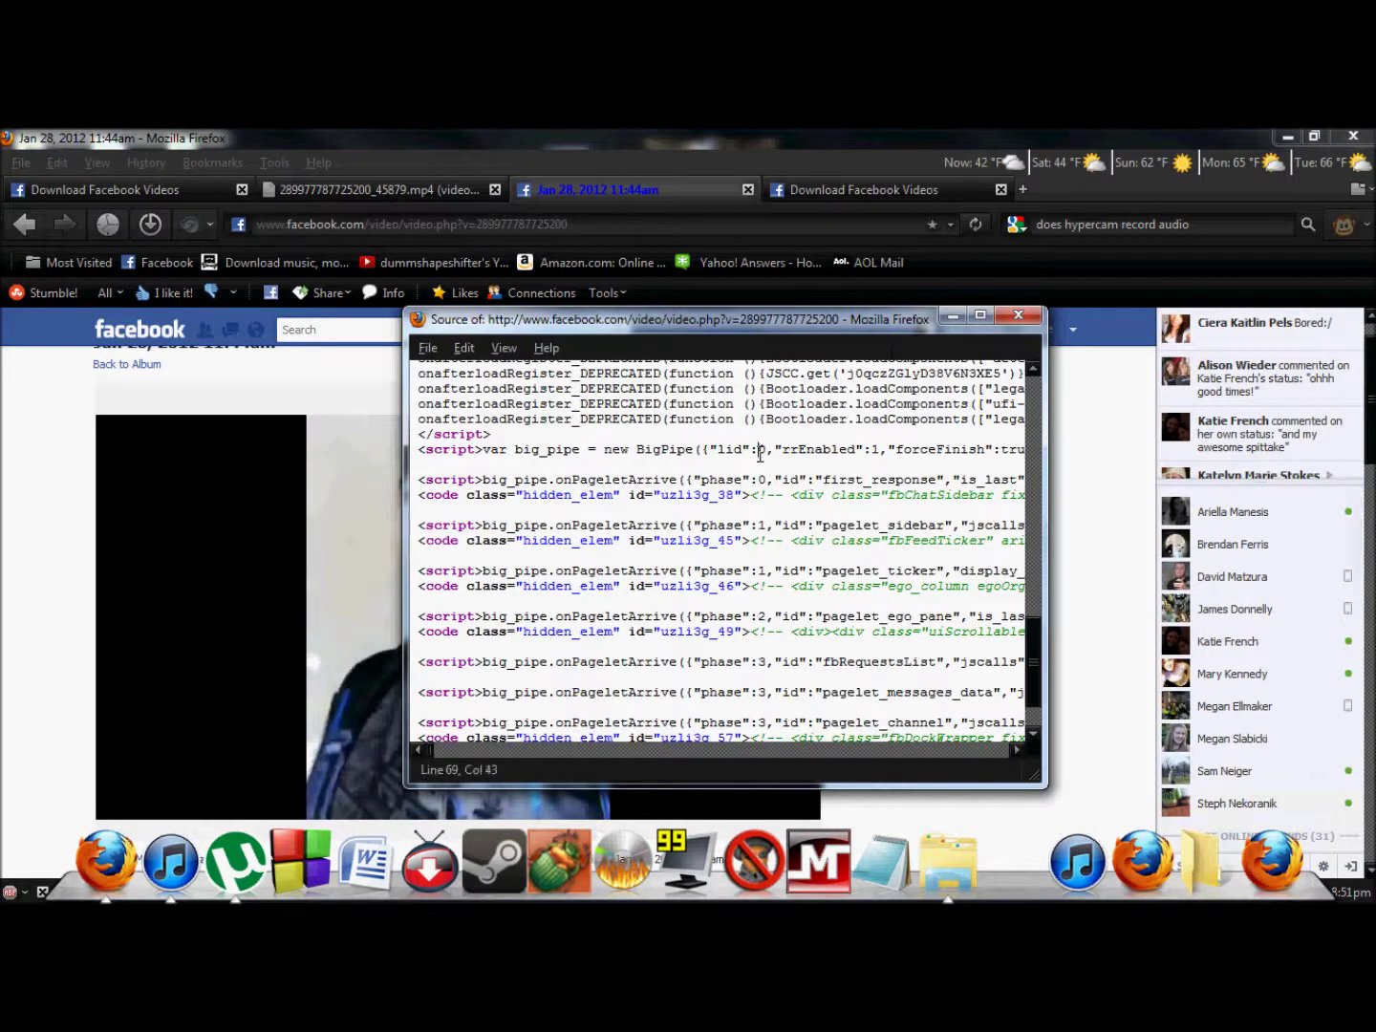
key(ctrl+a)
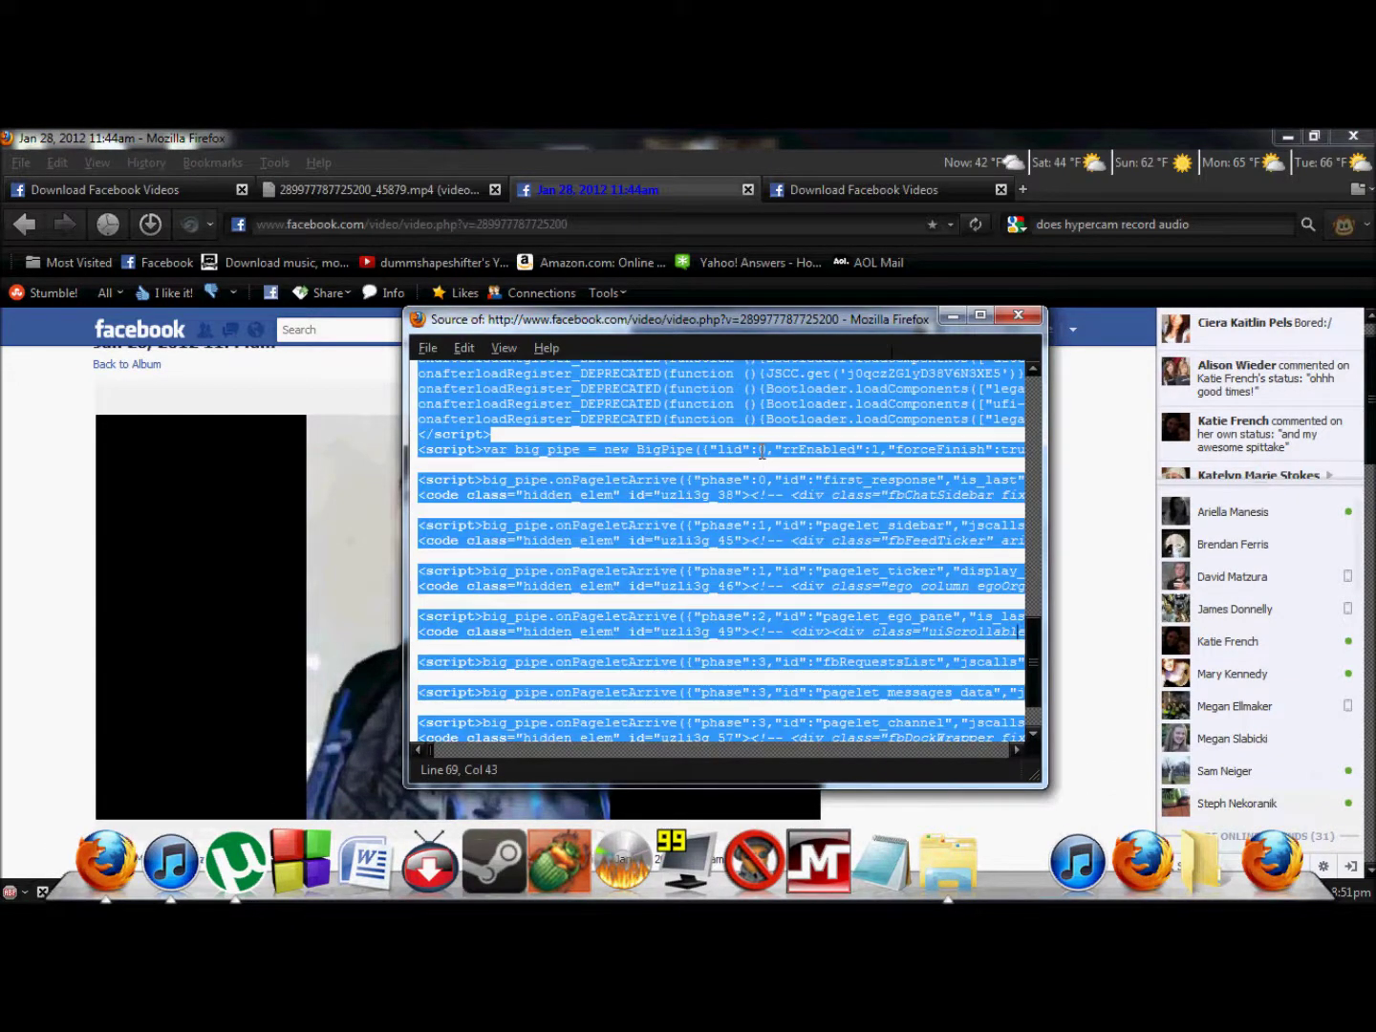
click(395, 187)
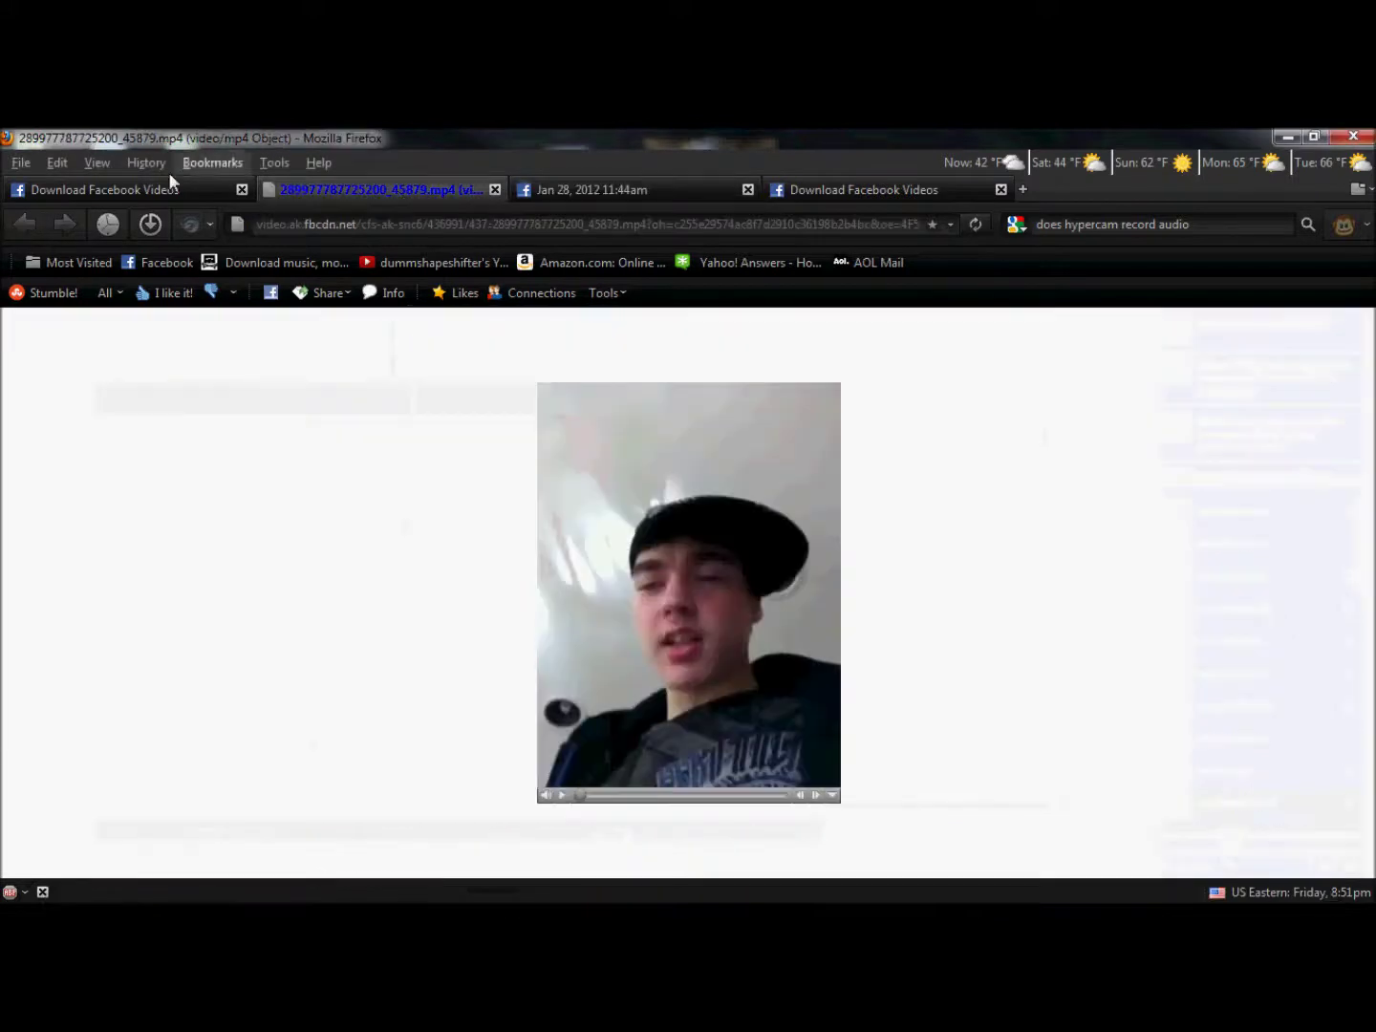
Step: Paste the Facebook page source into the downloader's Option 2 box
click(141, 188)
scroll(774, 655, down, 5)
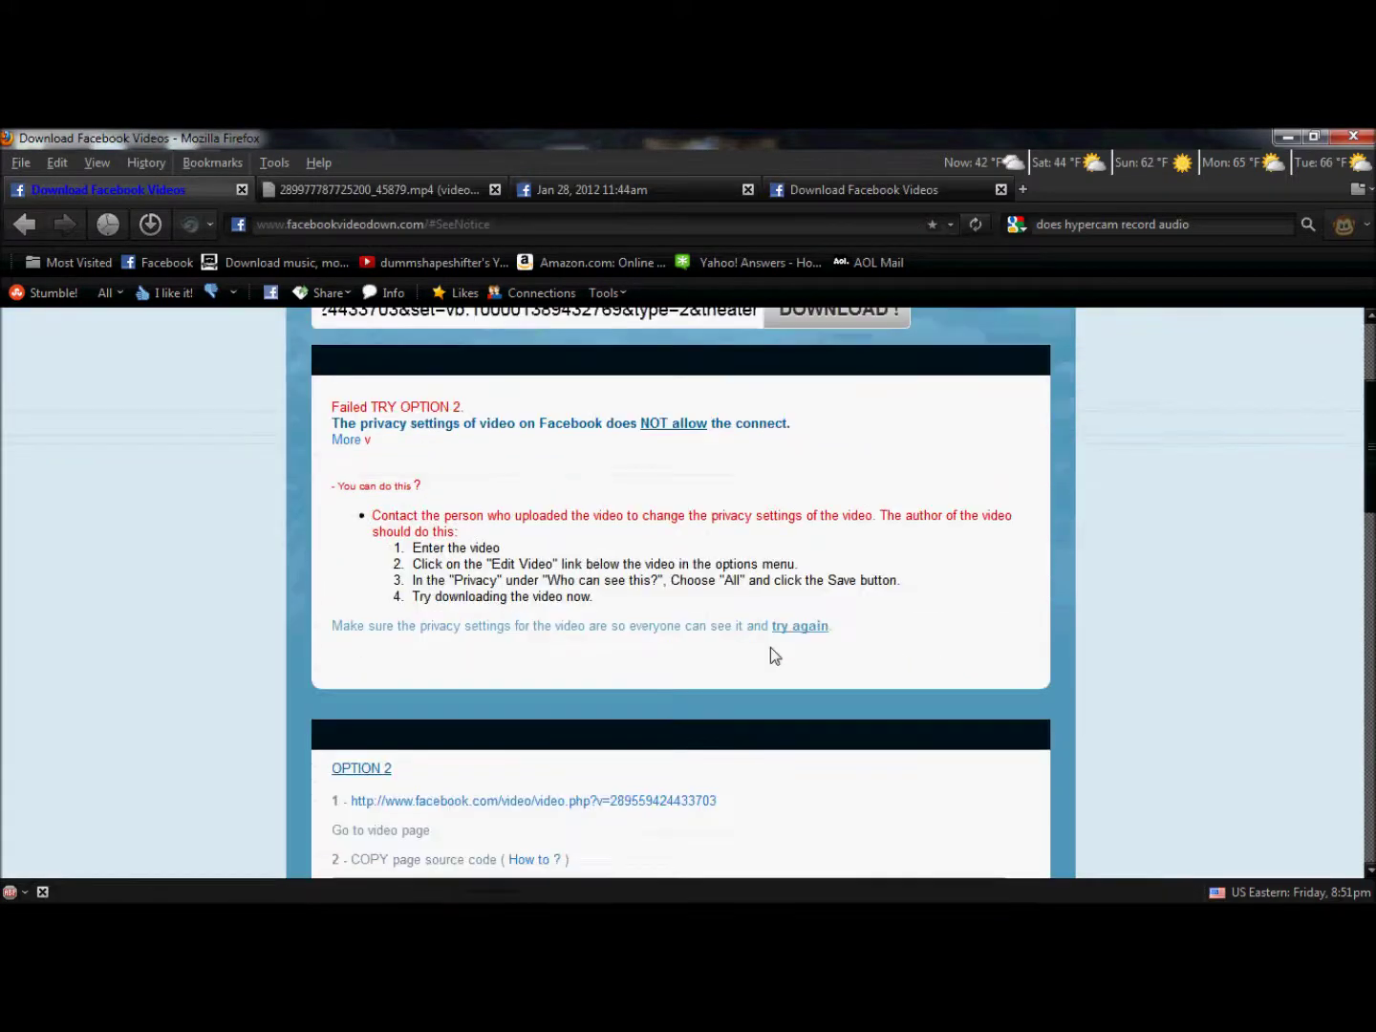
scroll(771, 653, down, 5)
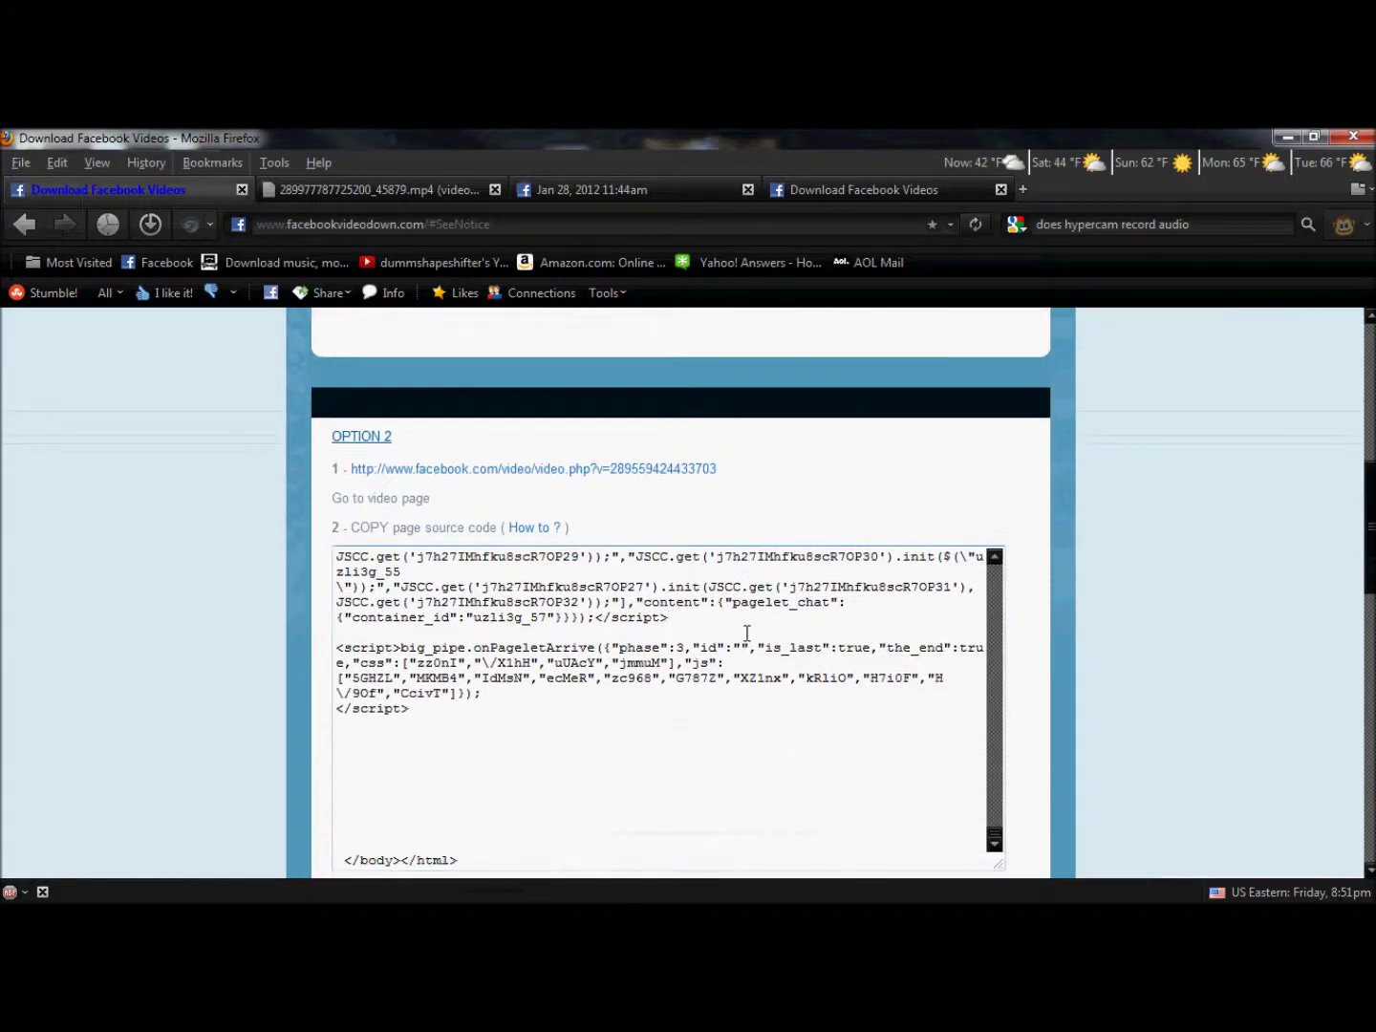
key(ctrl+a)
key(ctrl+v)
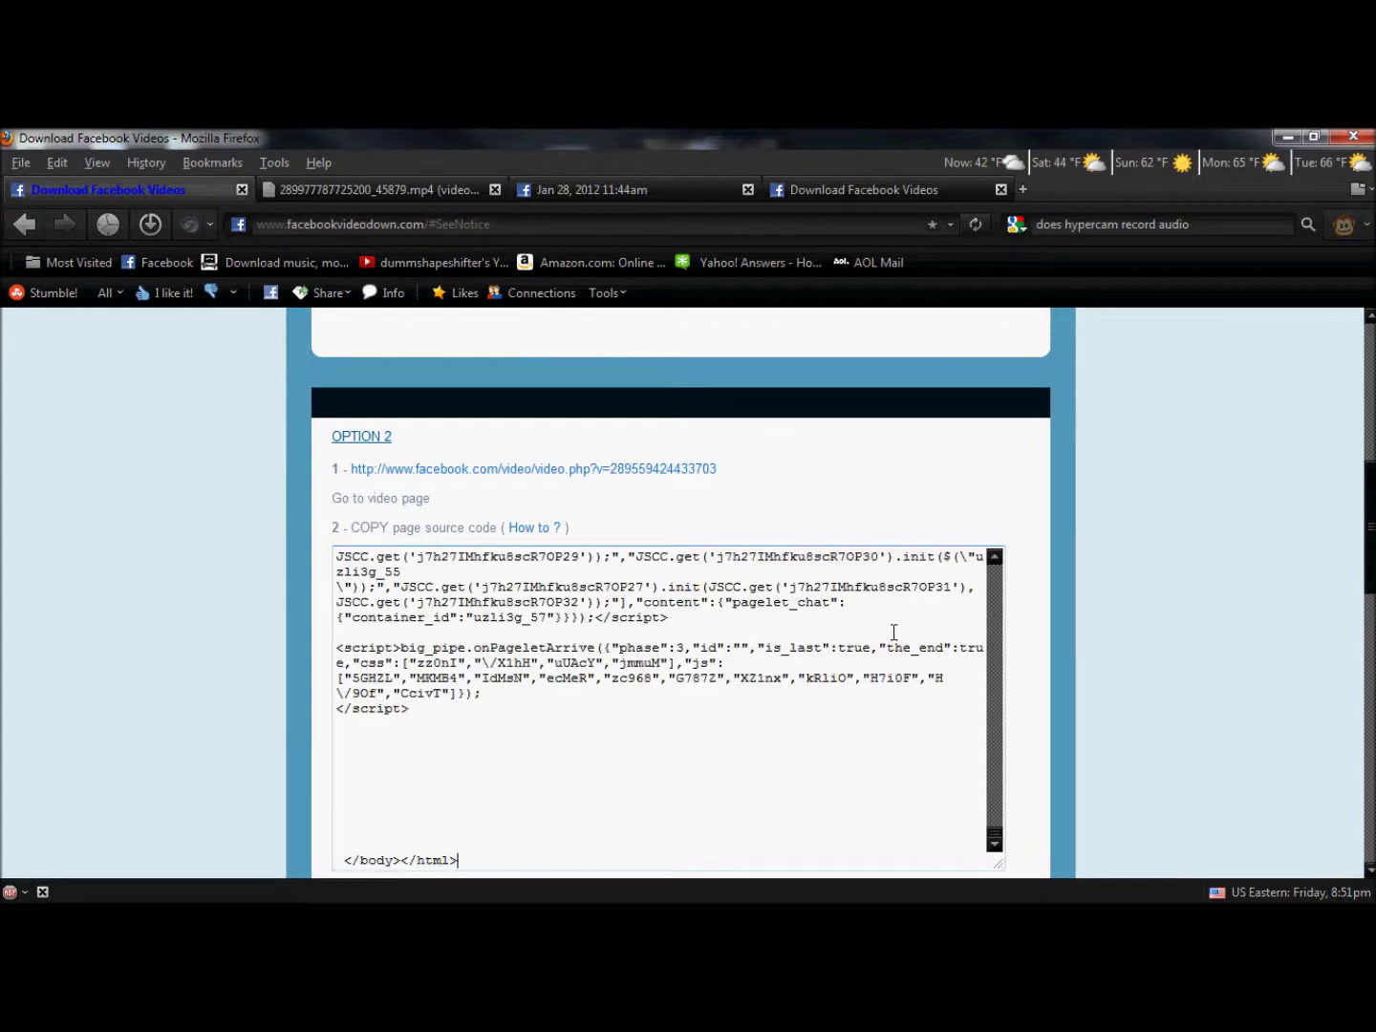
scroll(1085, 631, down, 2)
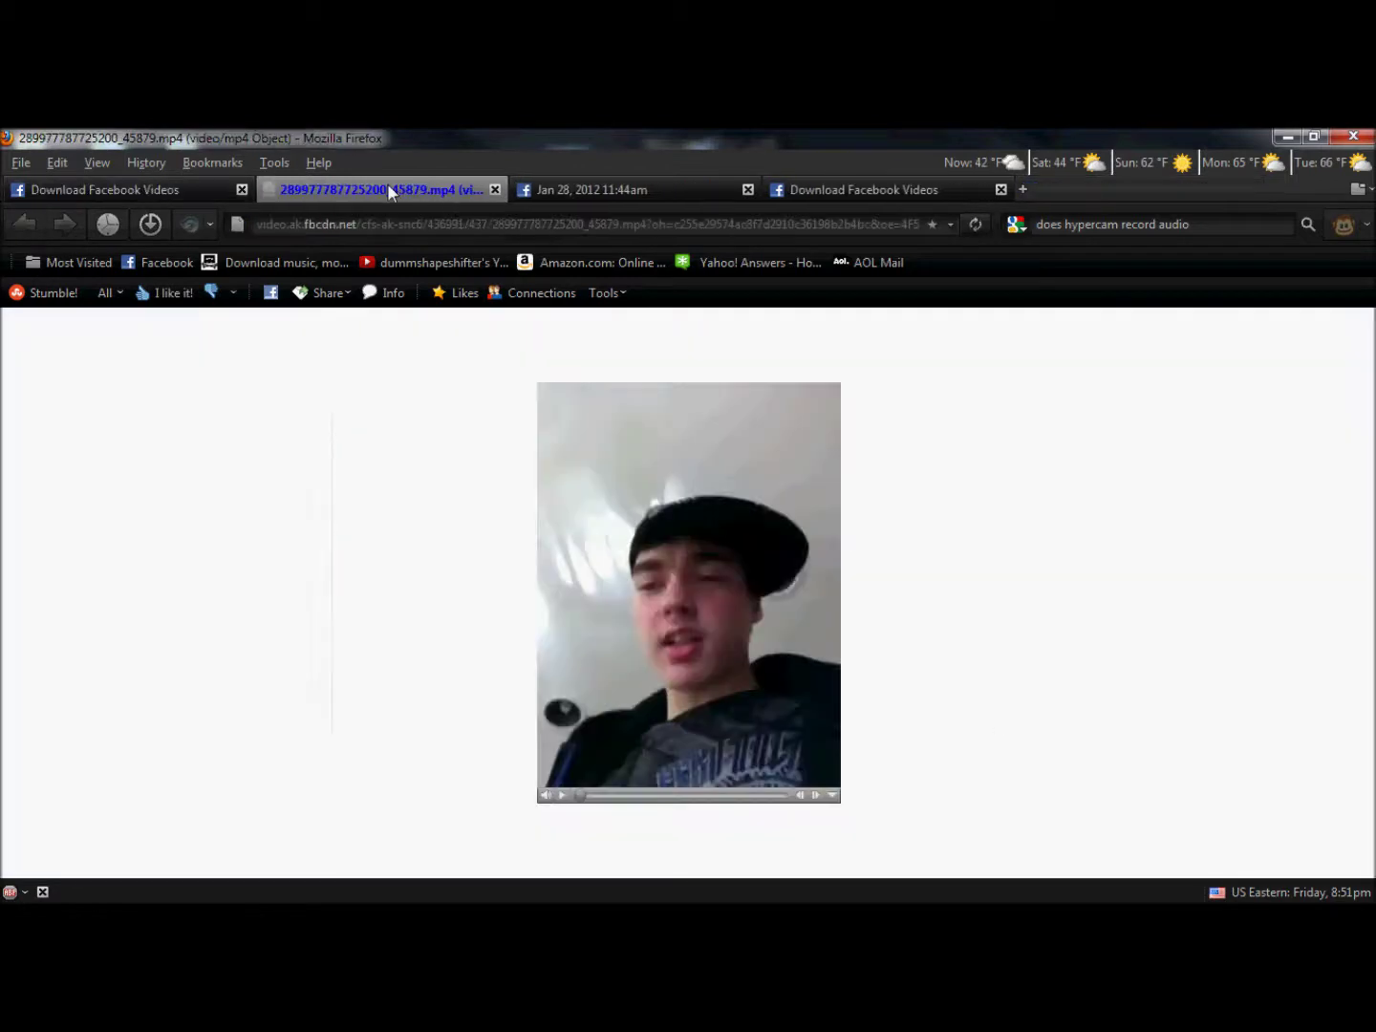
click(836, 795)
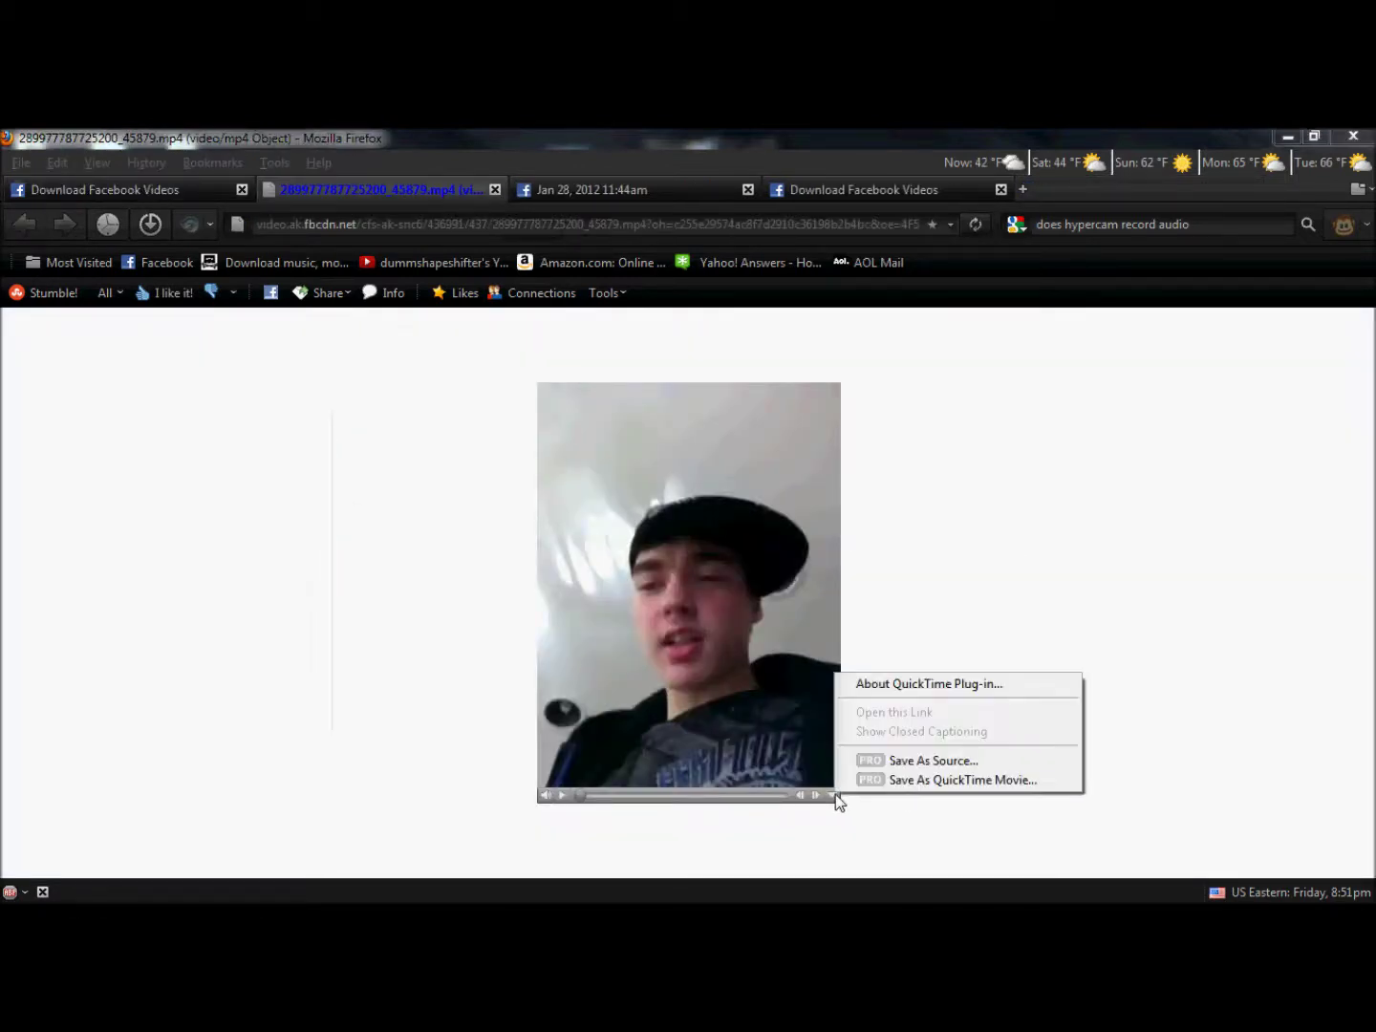
click(970, 782)
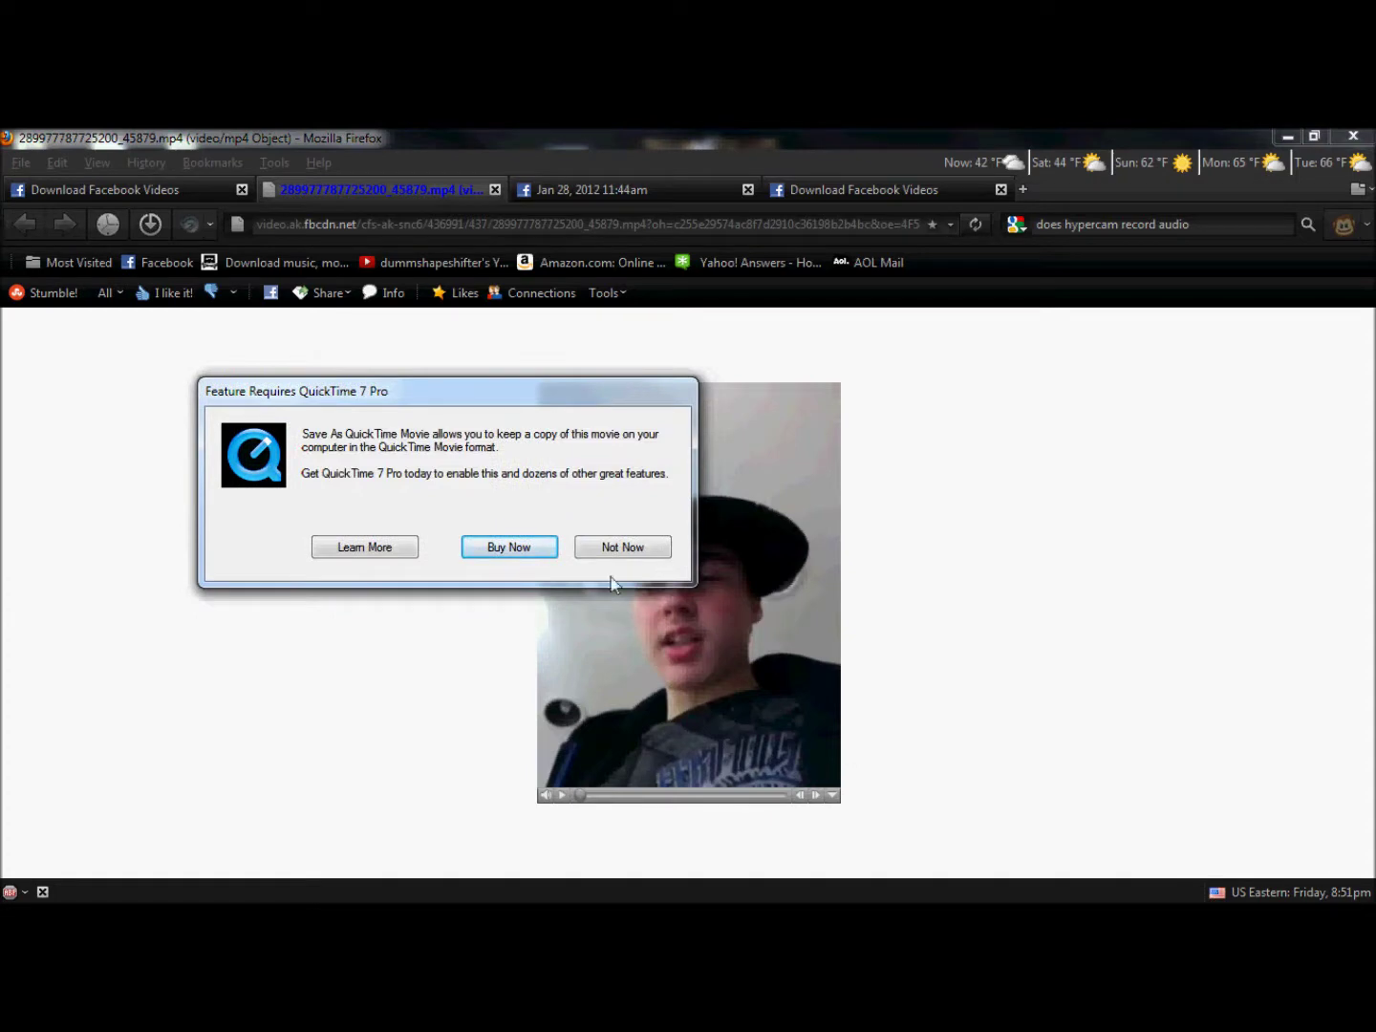
click(617, 548)
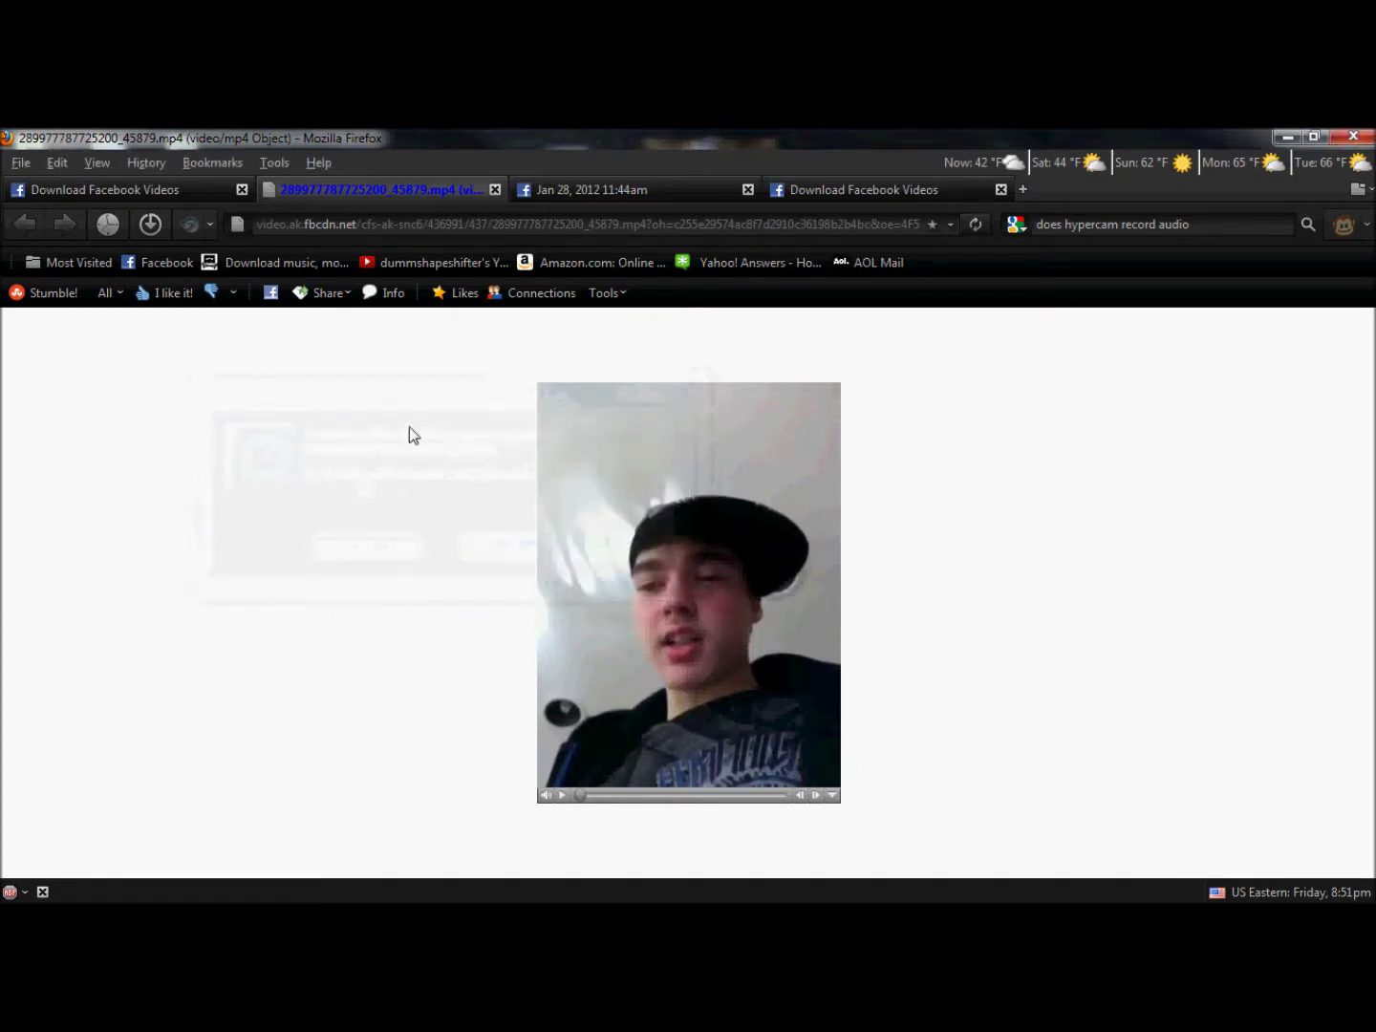
right_click(361, 422)
right_click(247, 587)
right_click(1179, 607)
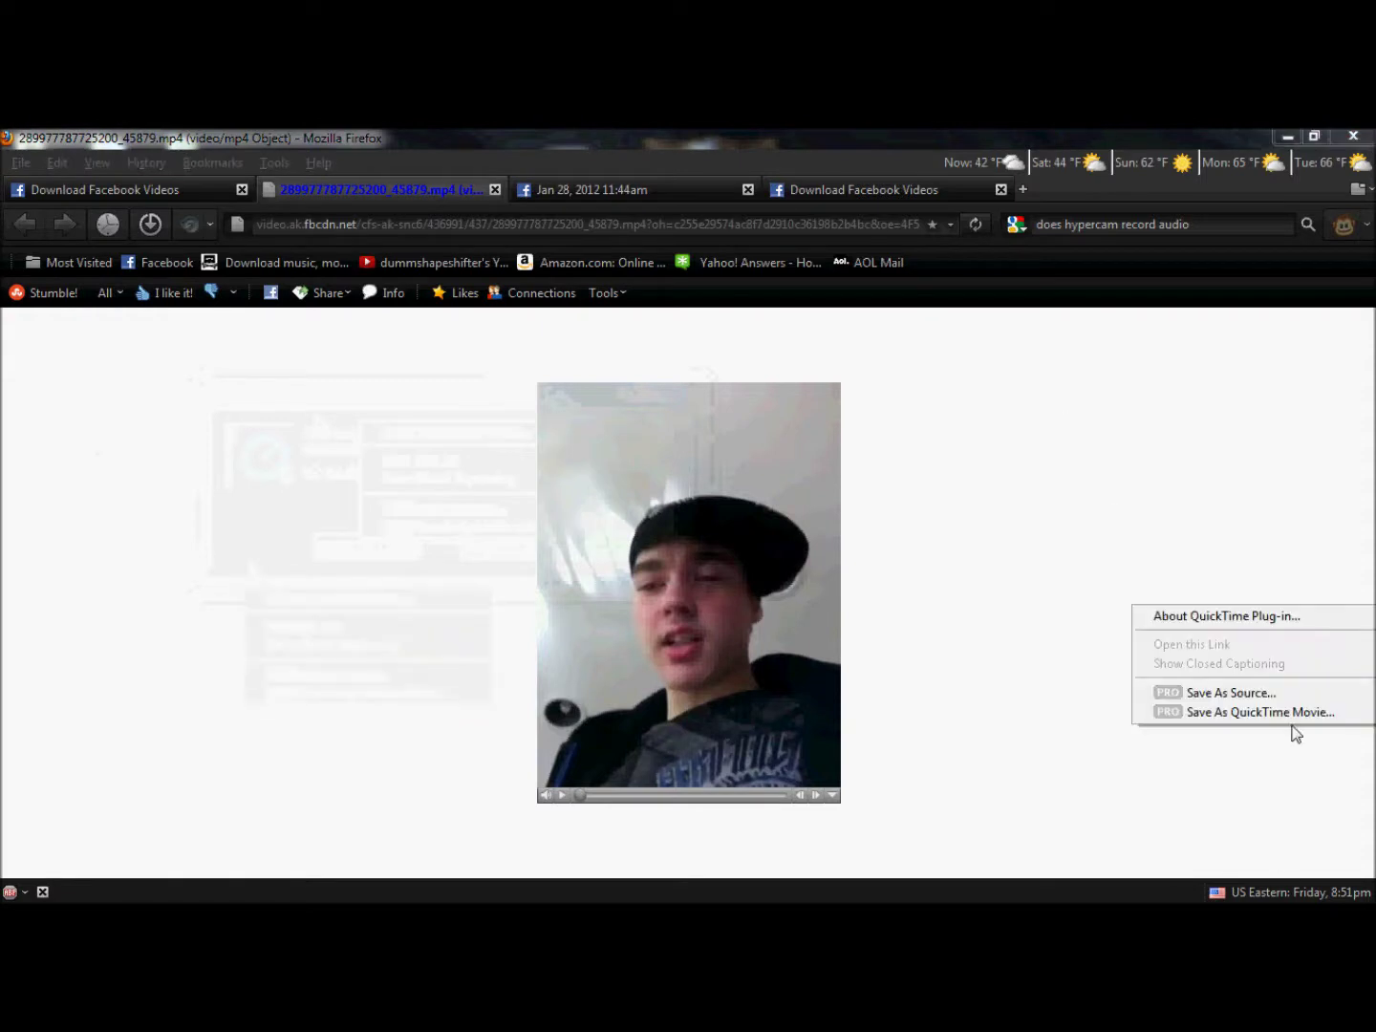
click(1105, 449)
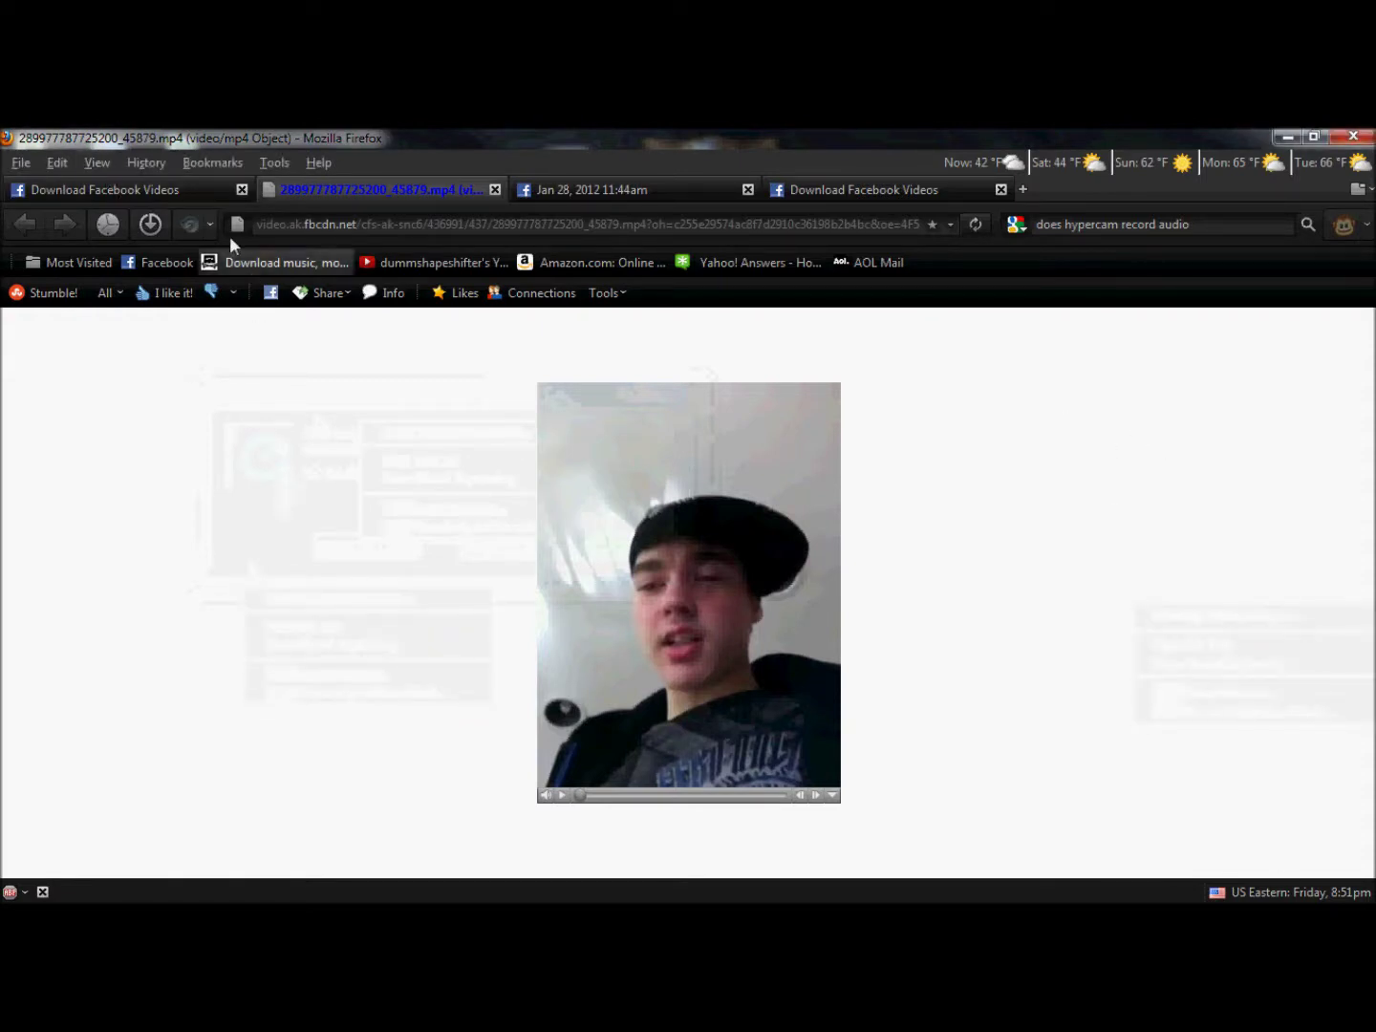
click(271, 159)
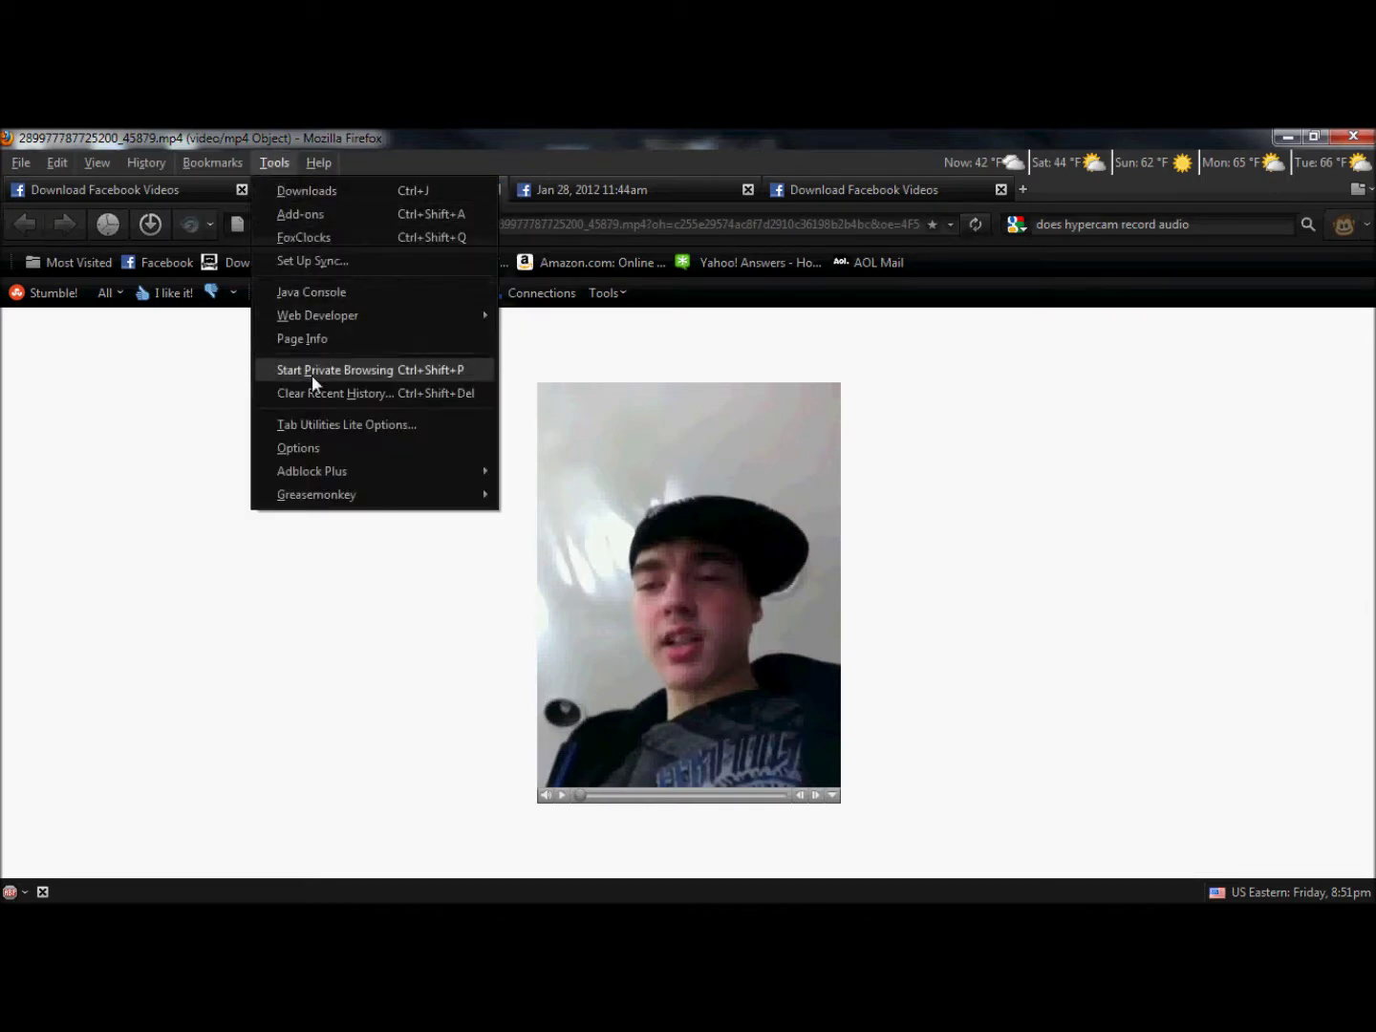
Step: Save the .mp4 from Page Info's Media list as 'I can make yo' bed rock'
click(311, 341)
click(236, 347)
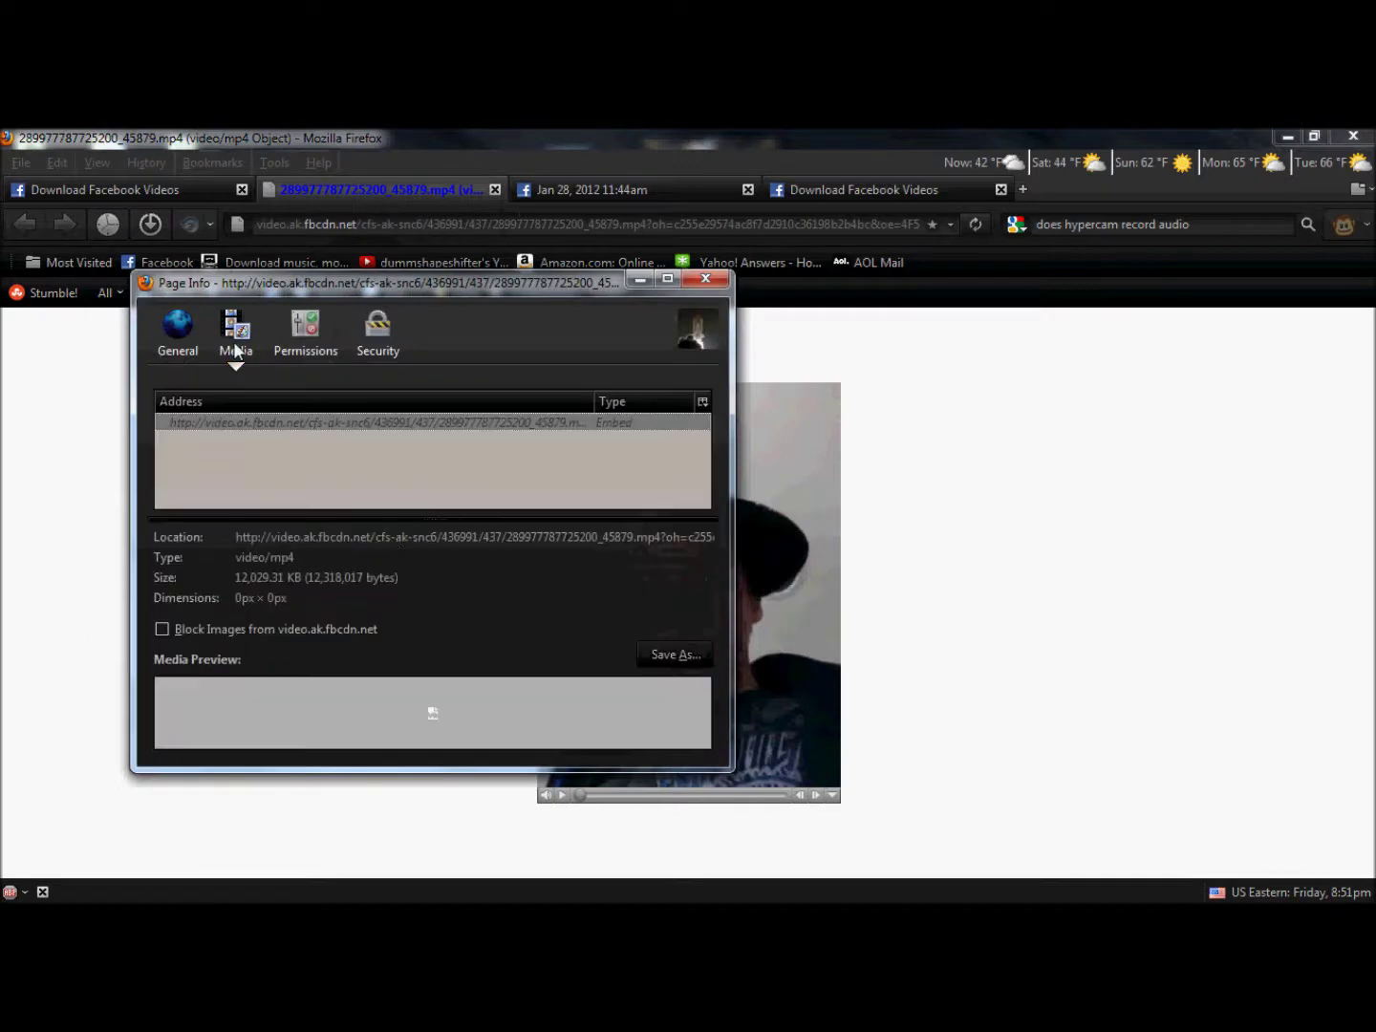
click(678, 655)
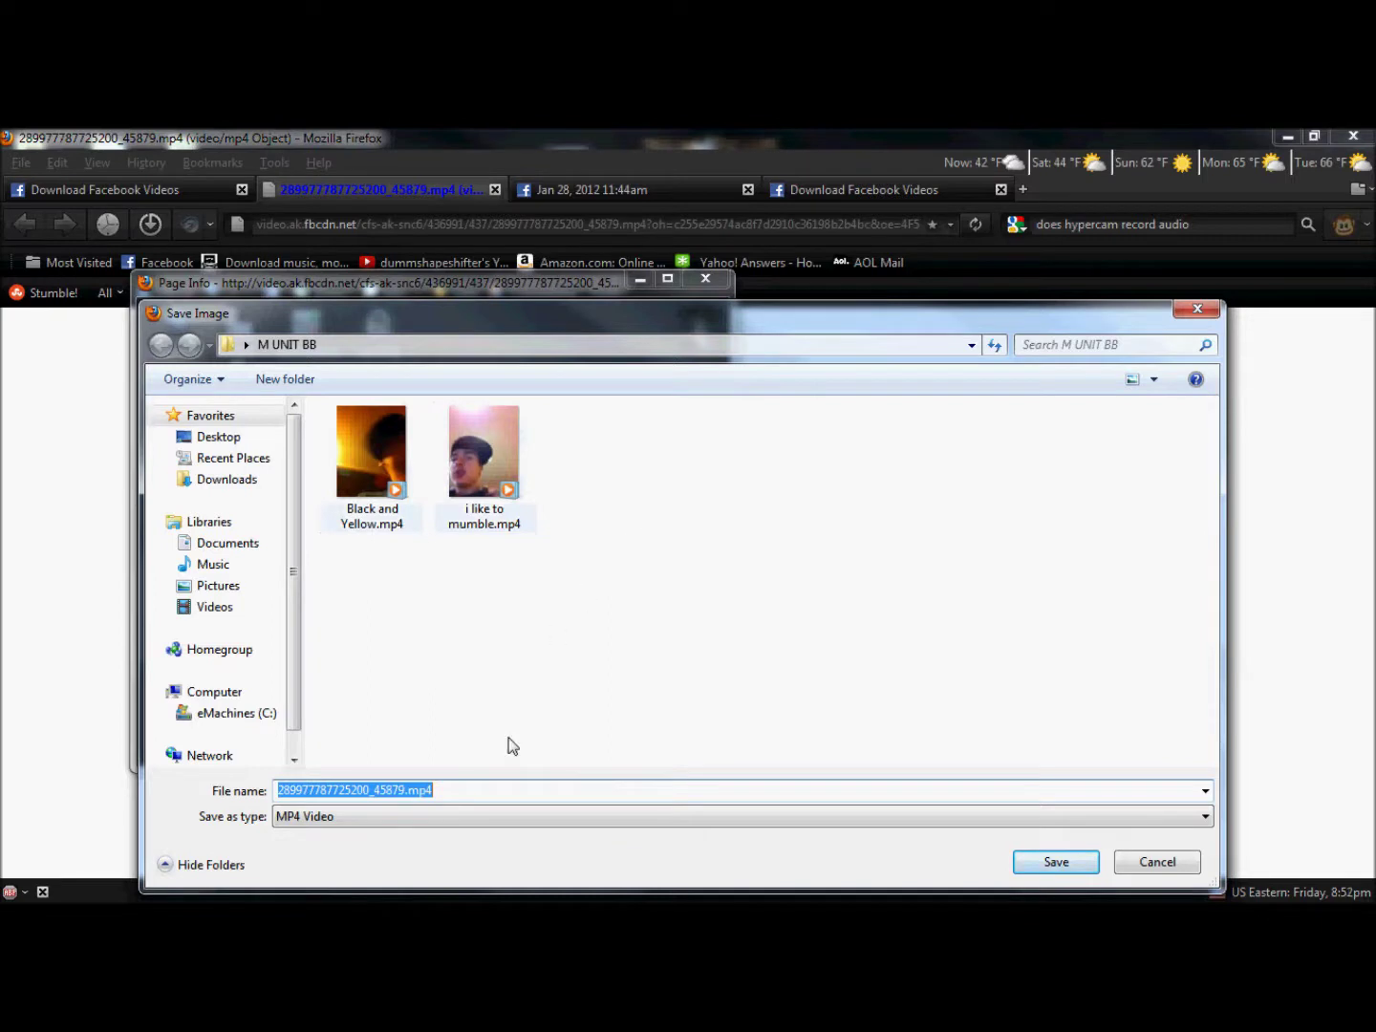
click(399, 796)
key(shift+Left)
key(shift+Left)
key(shift+Left)
key(shift+Left)
key(shift+Left)
key(shift+Left)
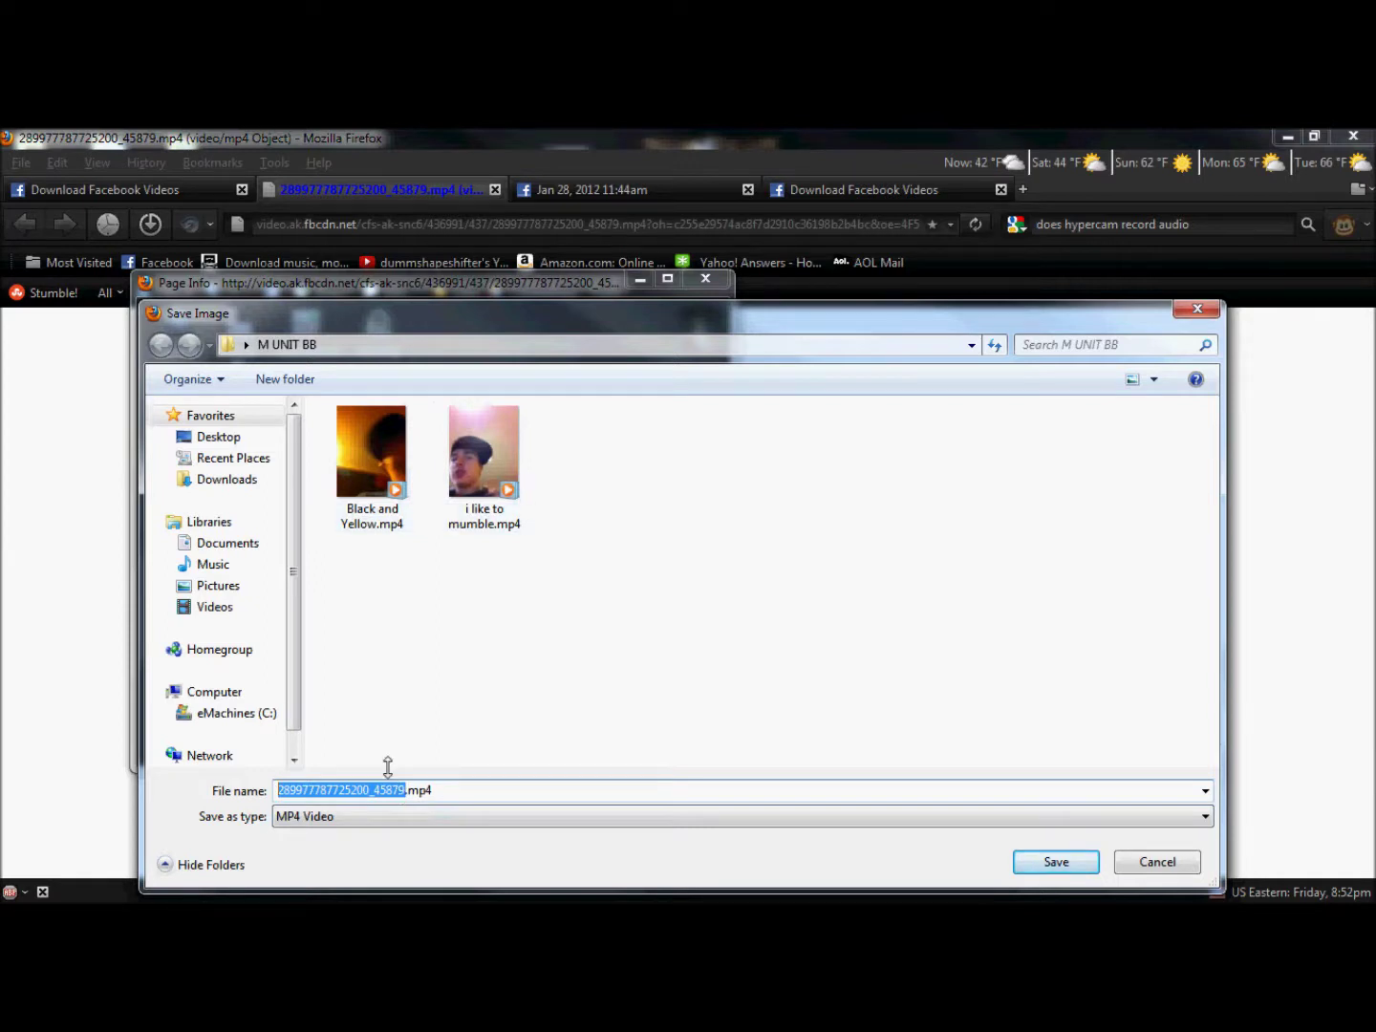
mouse_move(620, 328)
mouse_down()
mouse_move(540, 288)
mouse_move(569, 304)
mouse_up()
text(I can make yo' bed rock)
click(1013, 839)
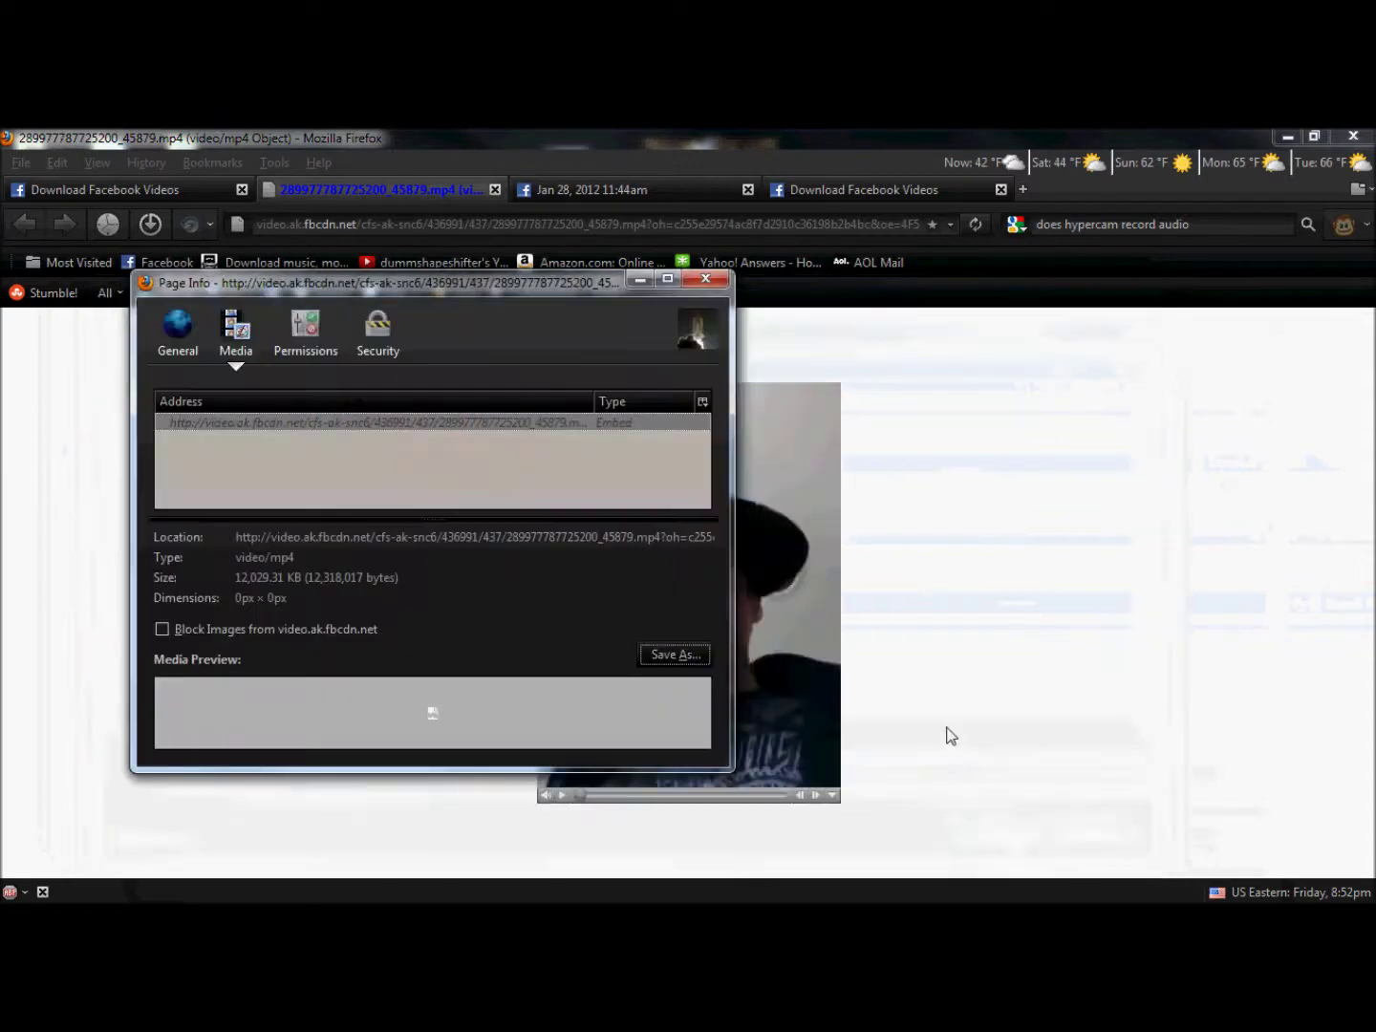
click(705, 278)
mouse_move(688, 879)
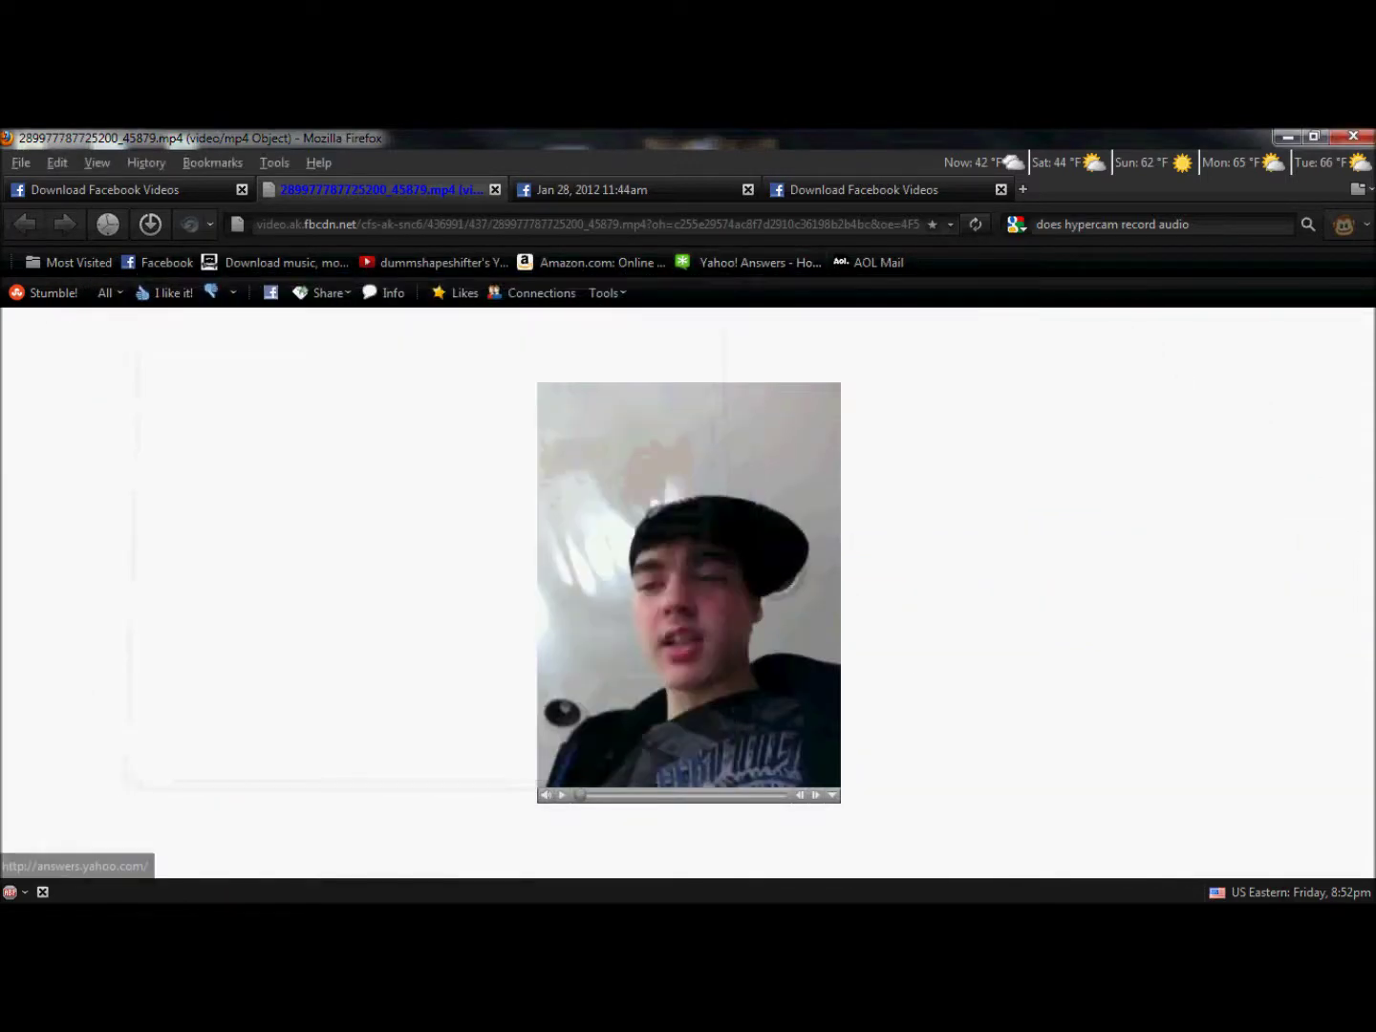
click(1276, 864)
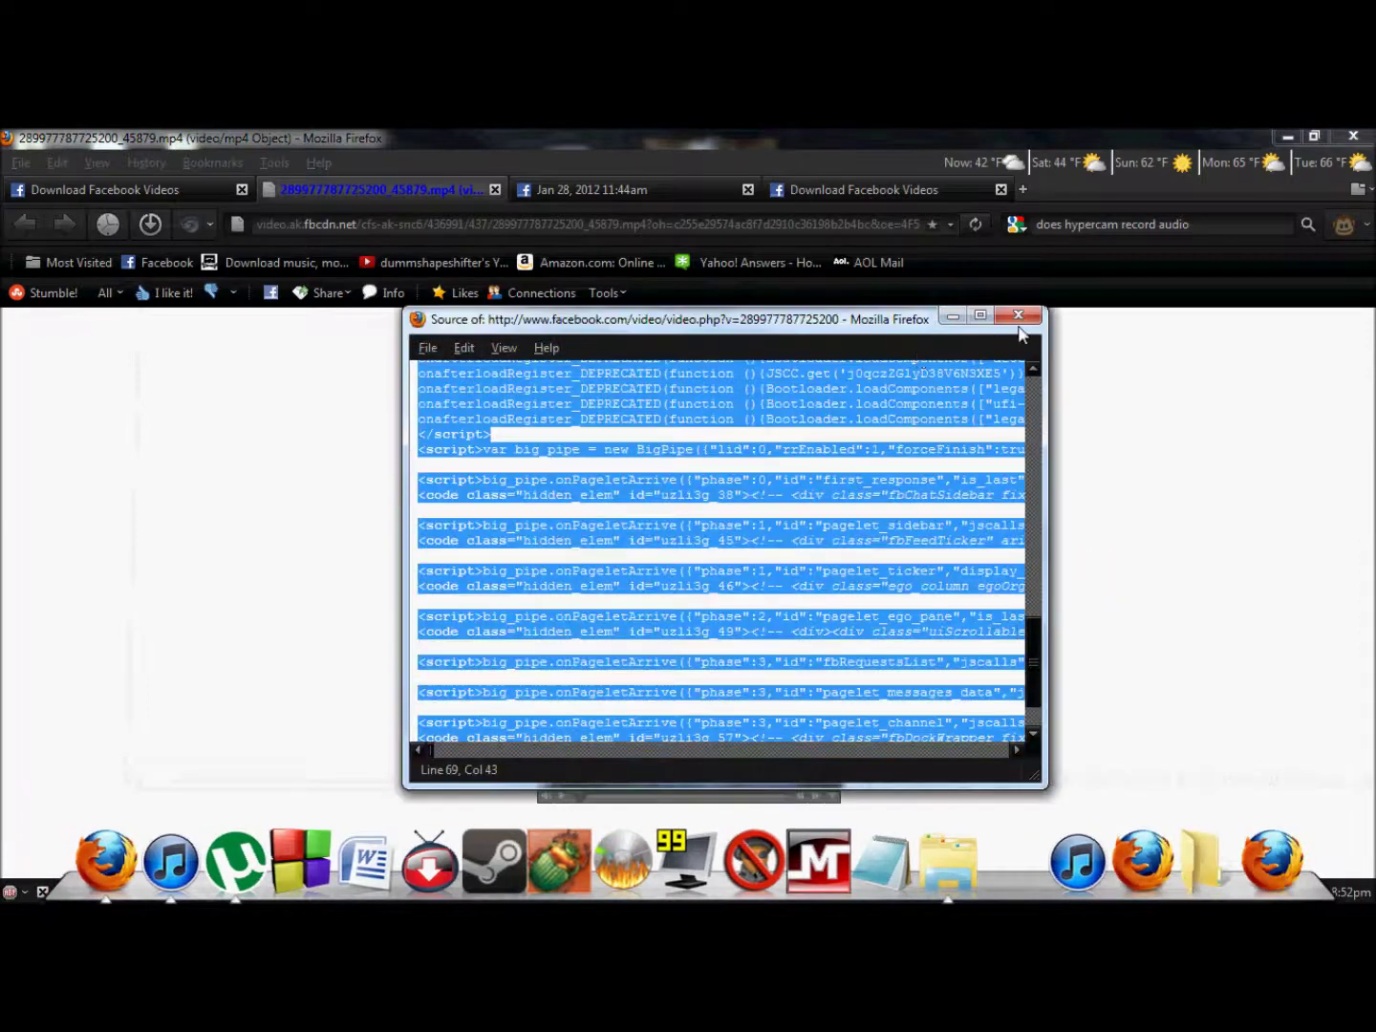
click(1185, 779)
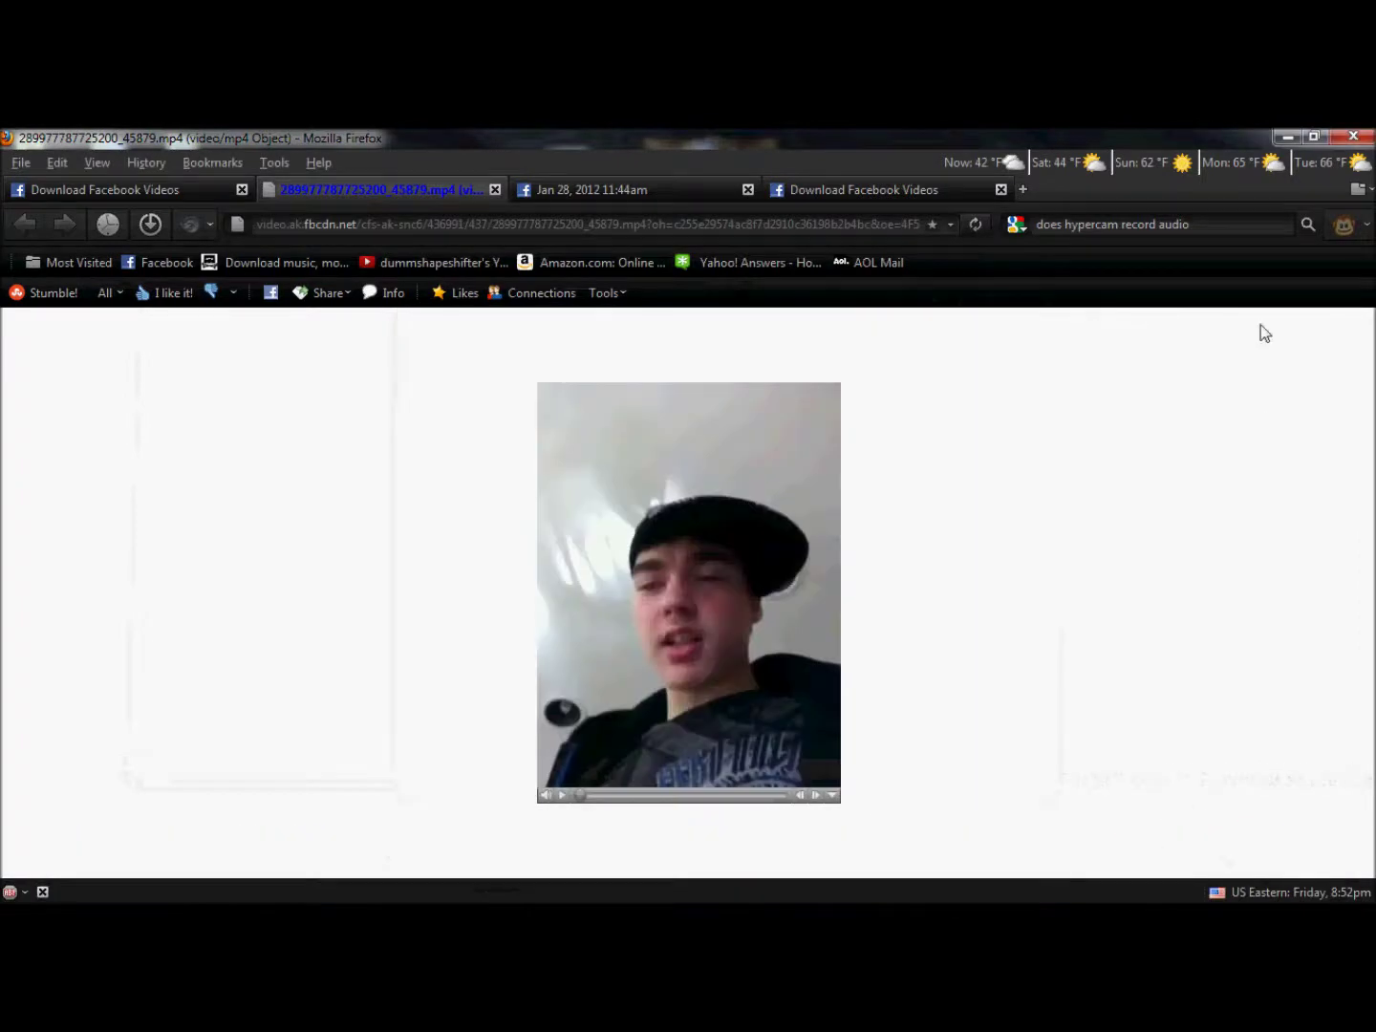
click(1288, 137)
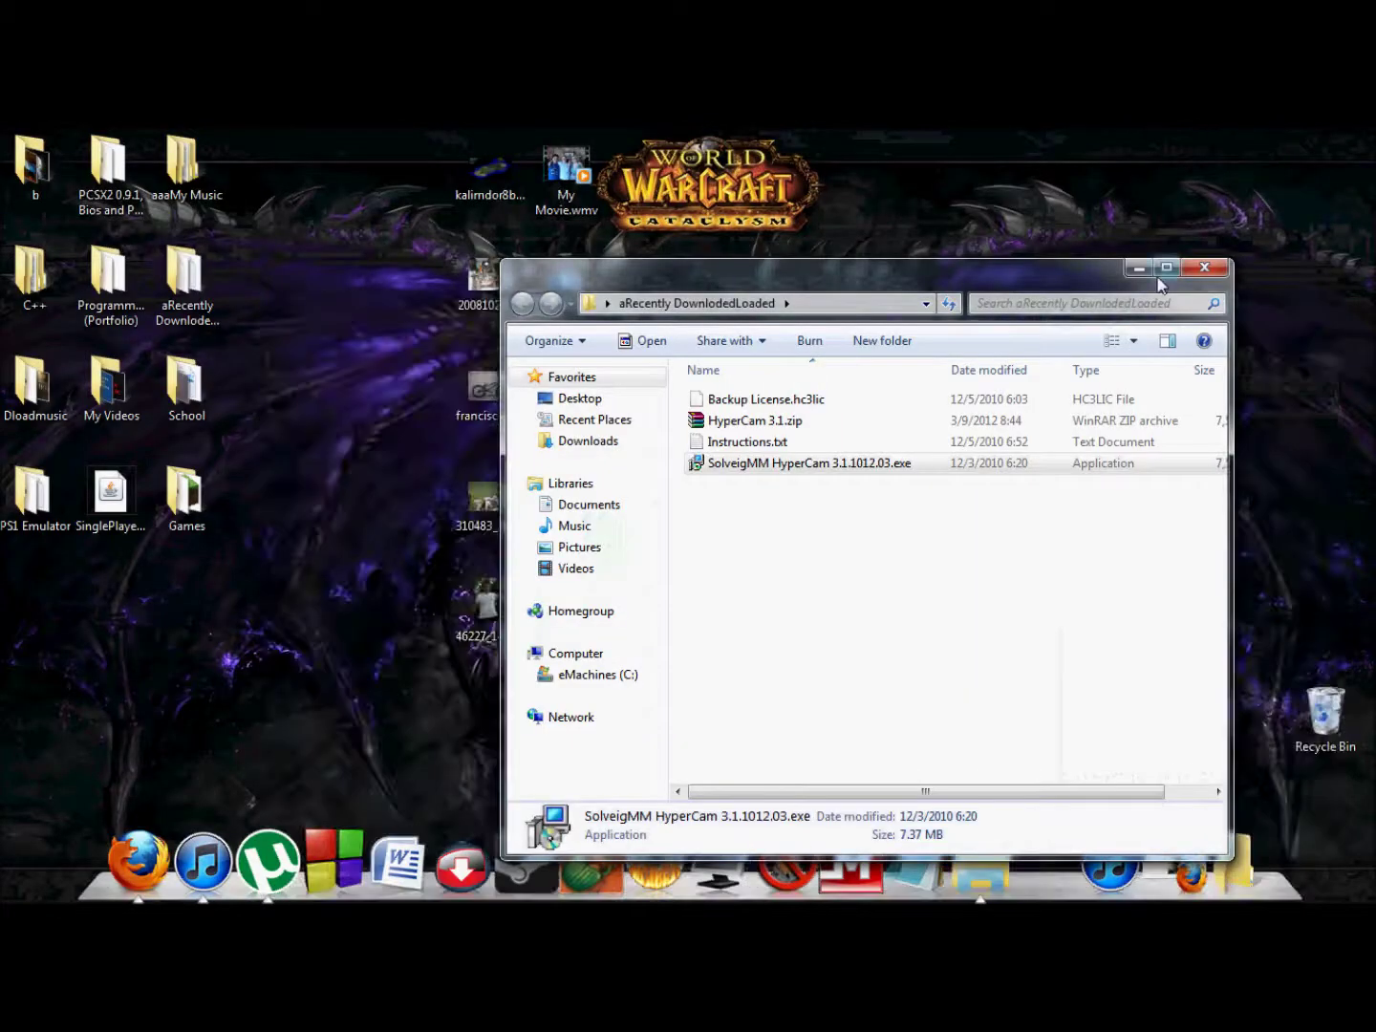
click(1137, 269)
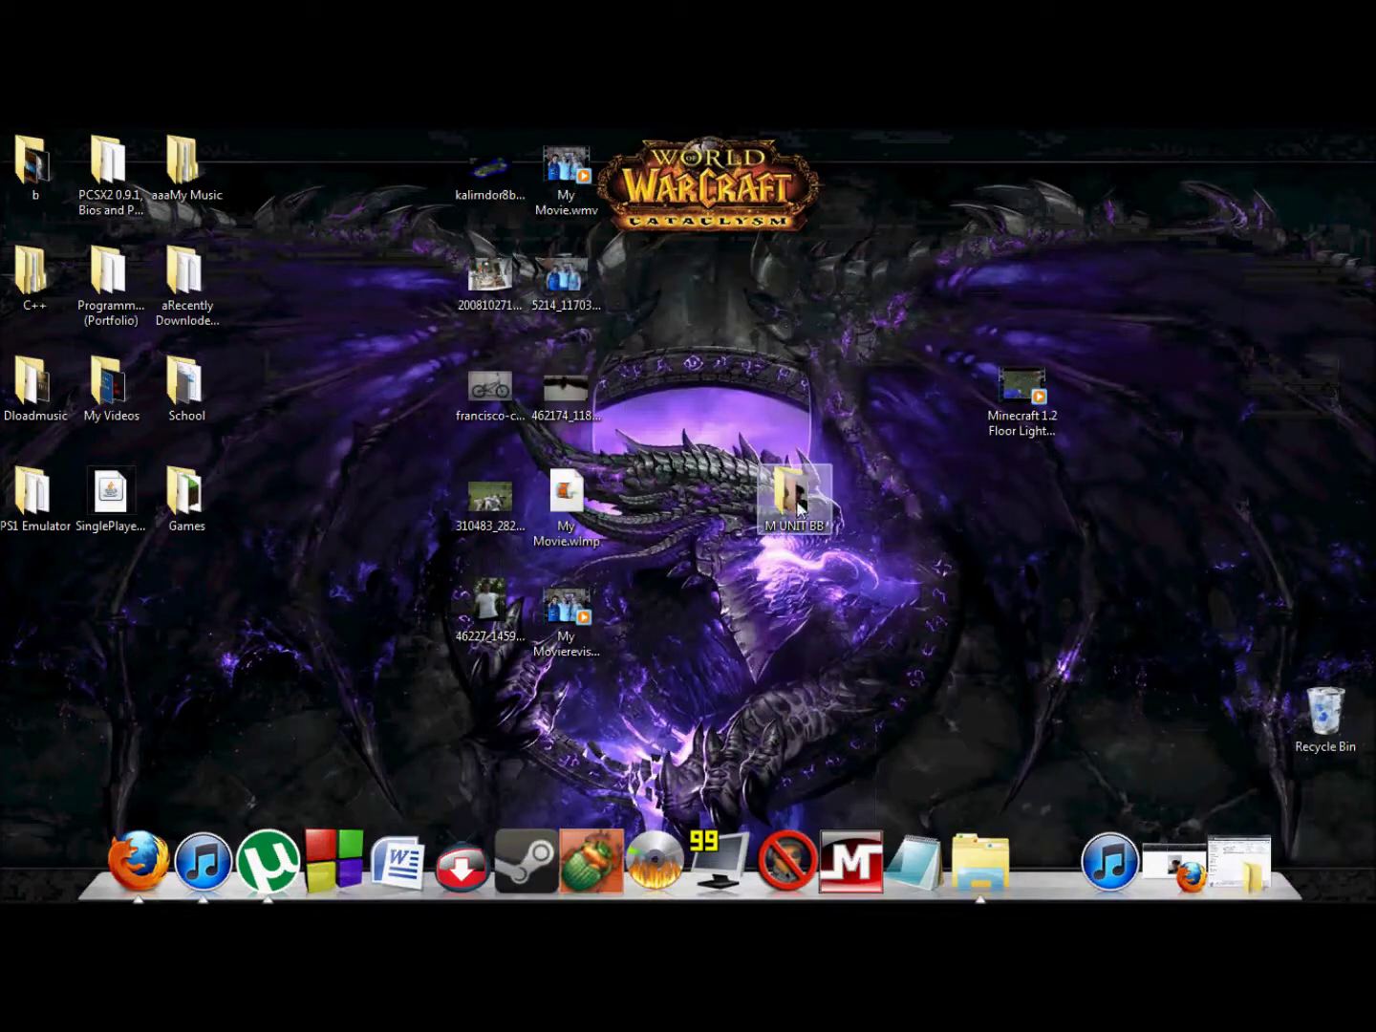
double_click(787, 509)
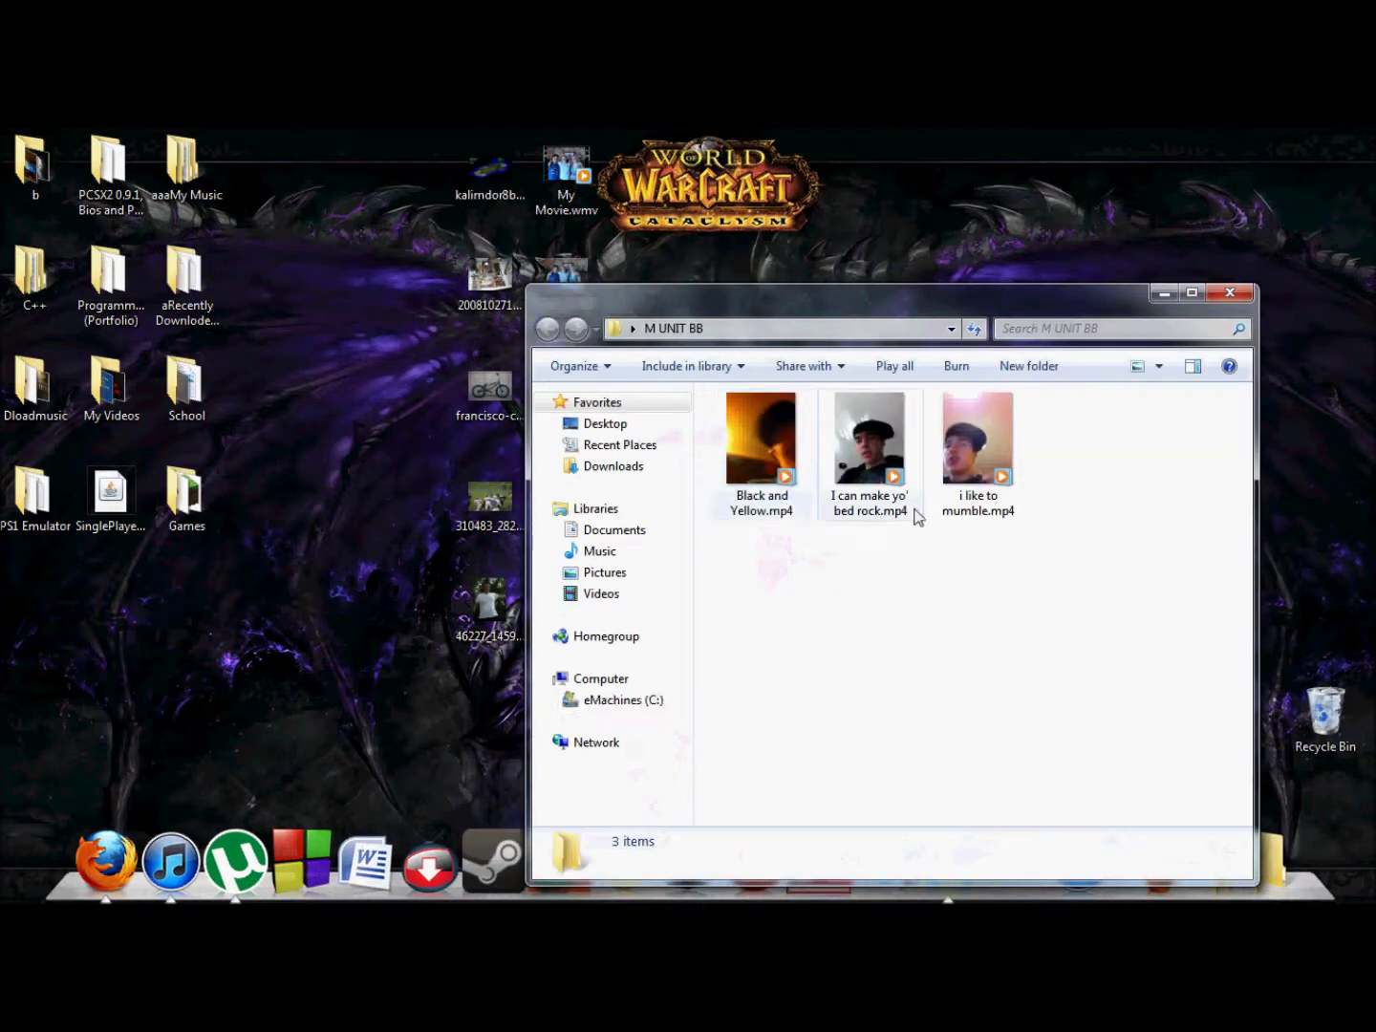
click(867, 447)
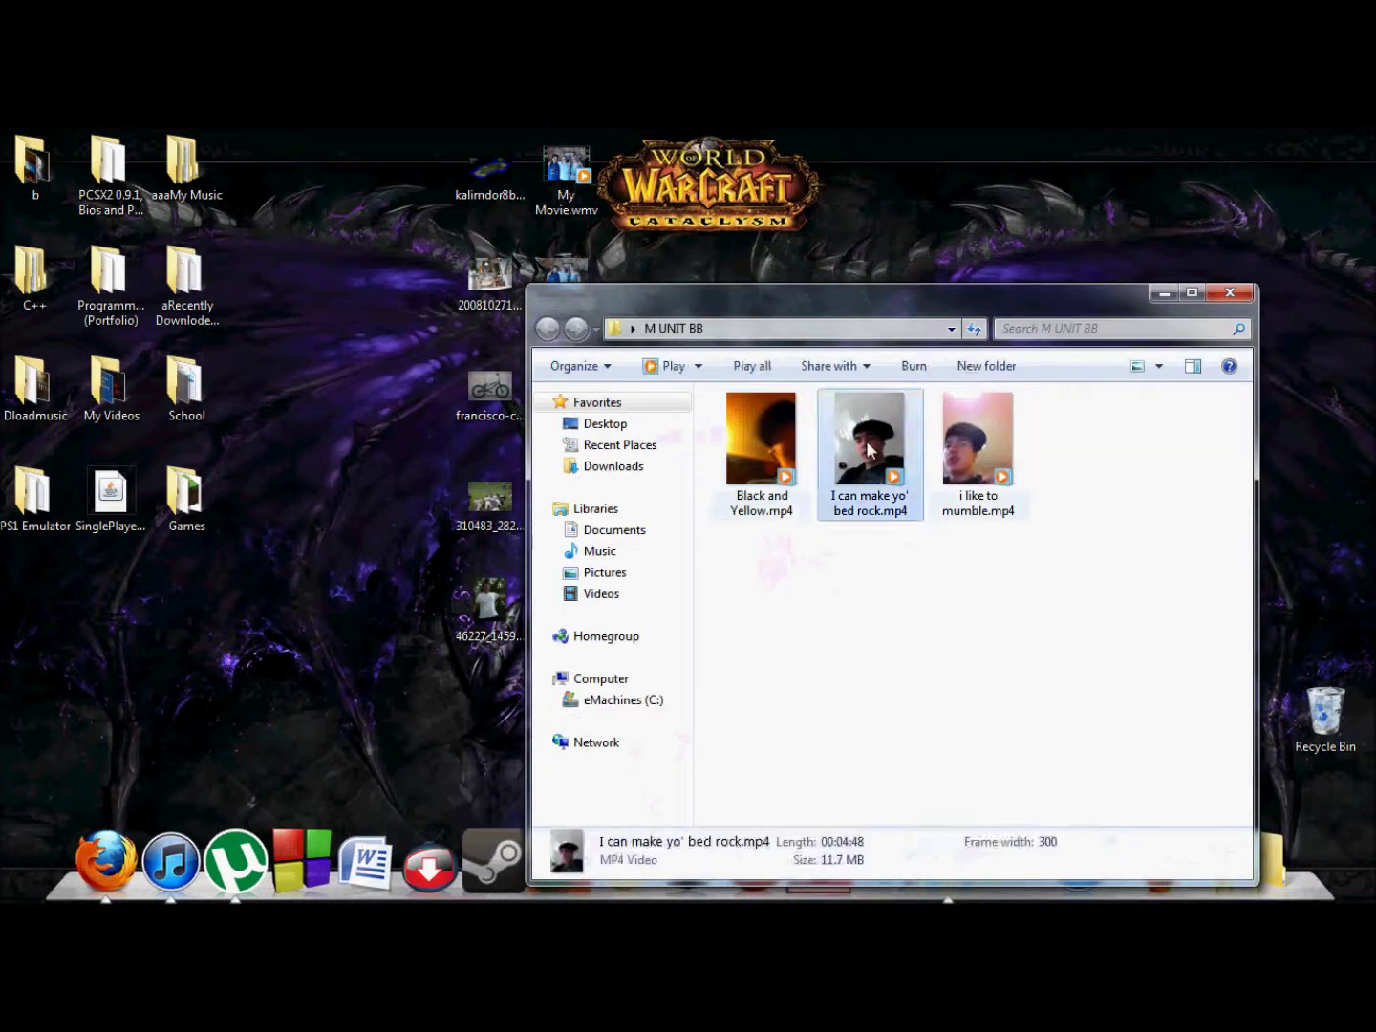
click(1238, 298)
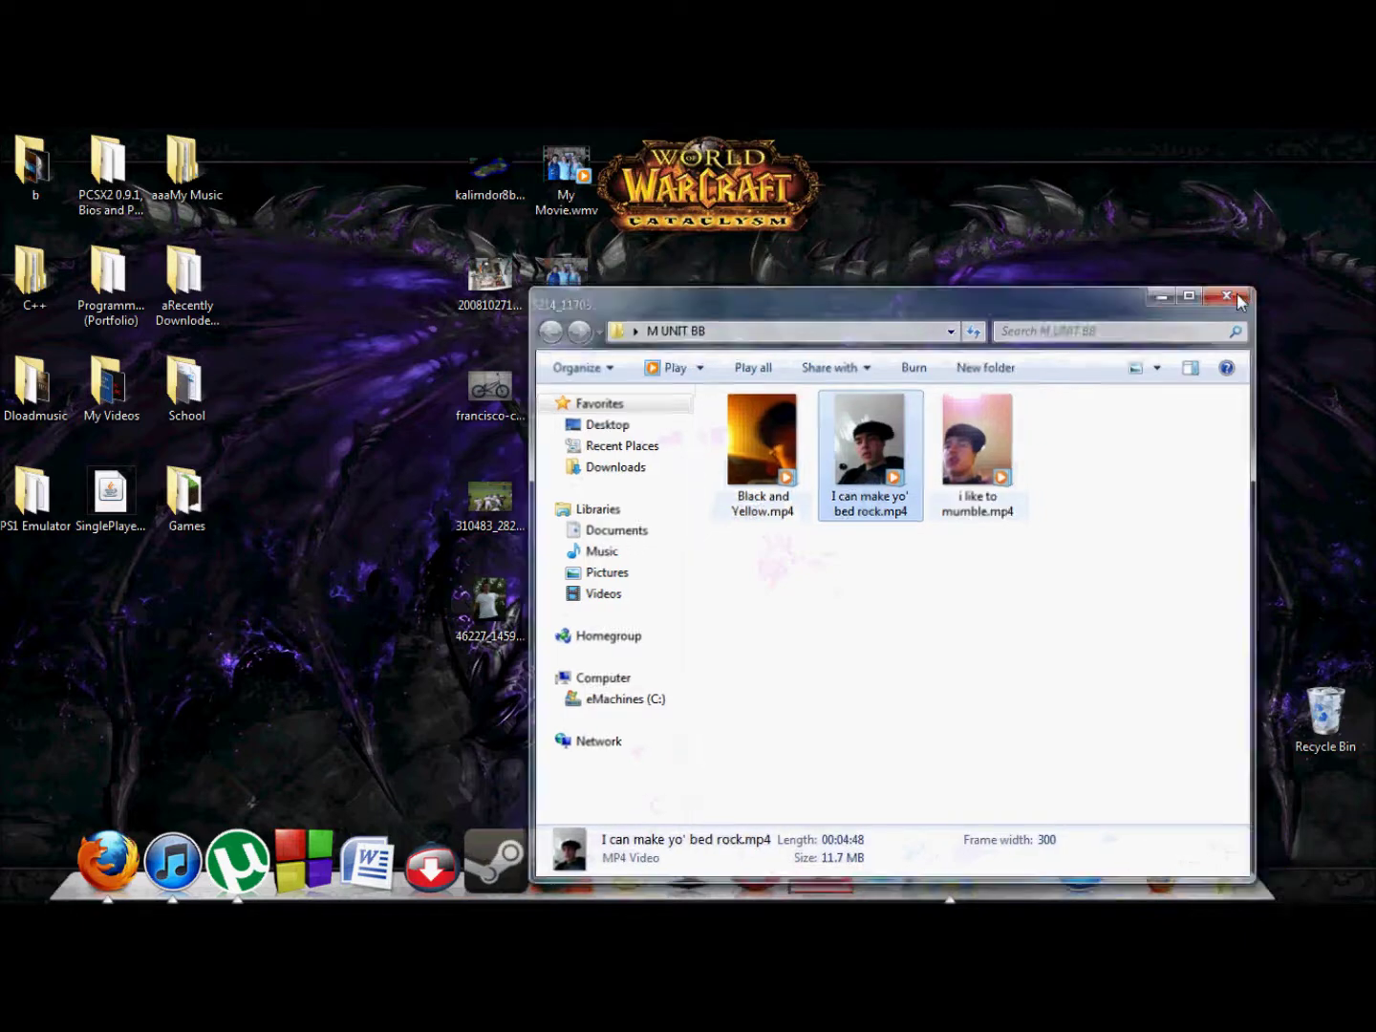
mouse_move(106, 861)
click(1165, 868)
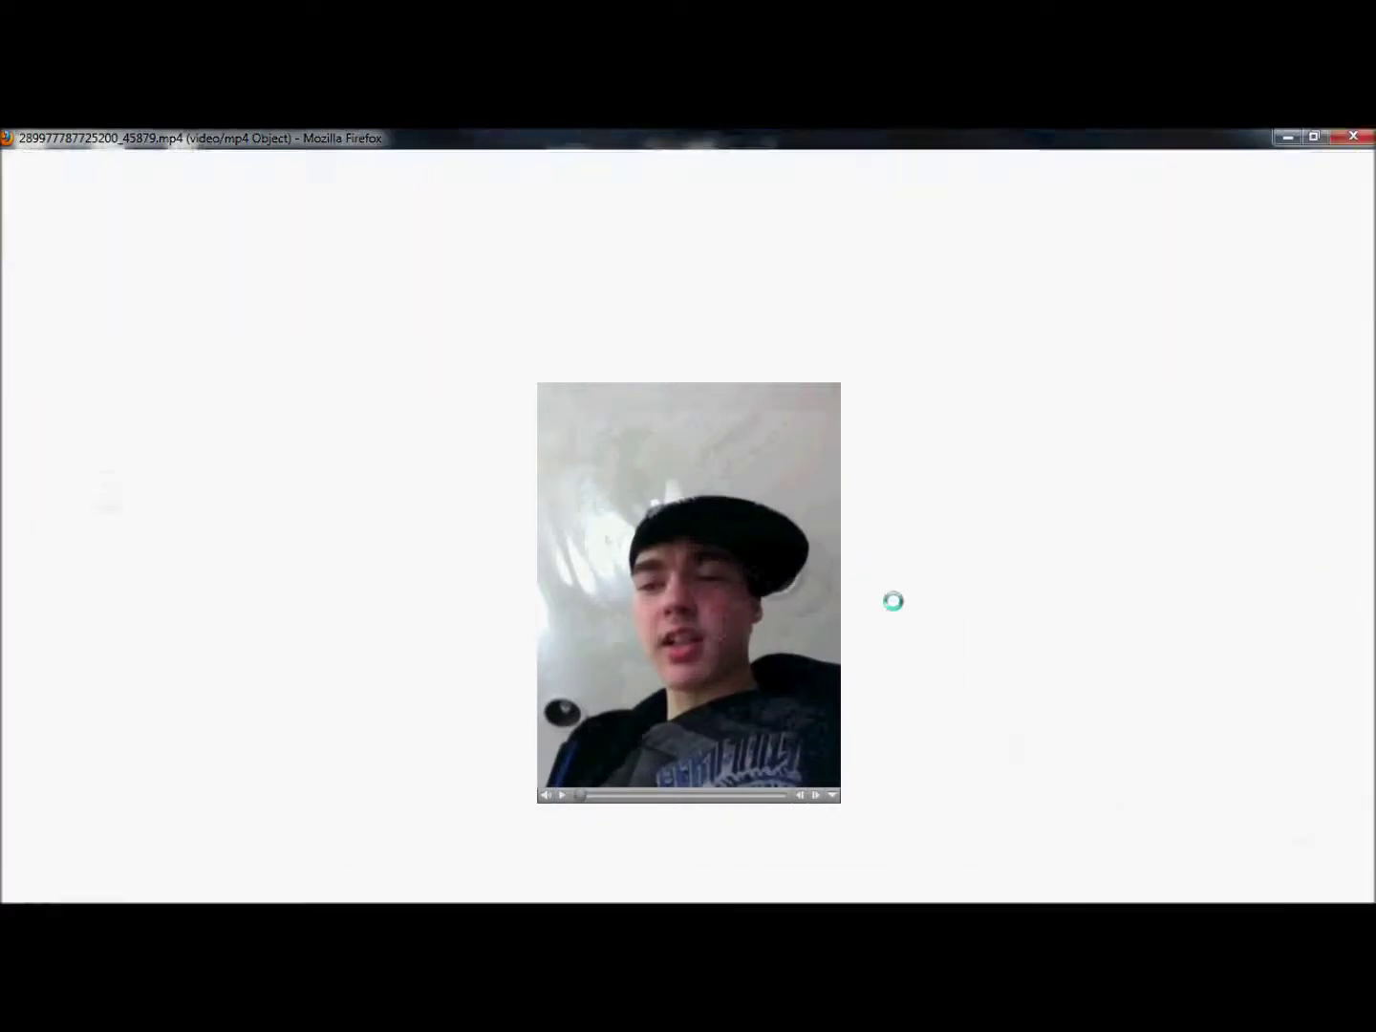